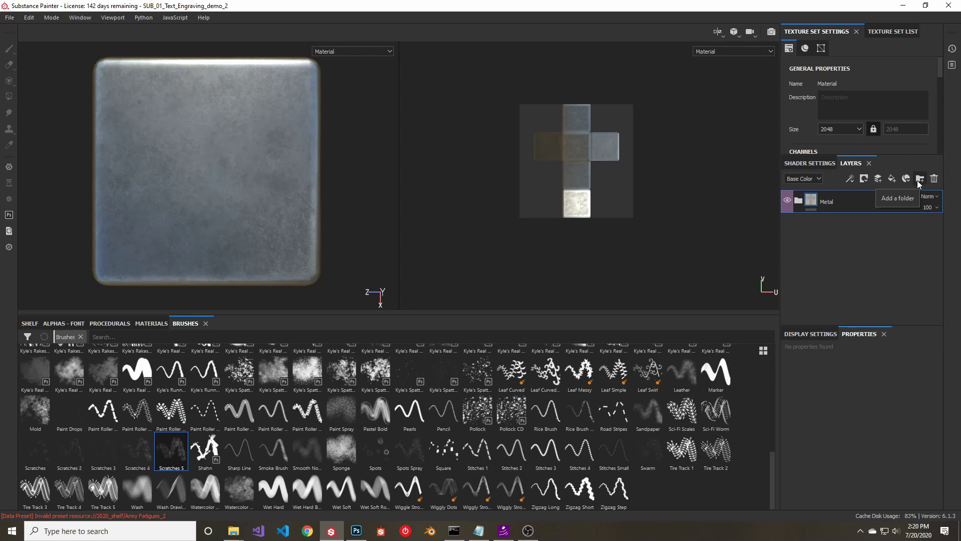
Add a new folder above the Metal folder in the layer stack and name it "Text".
left_click(919, 179)
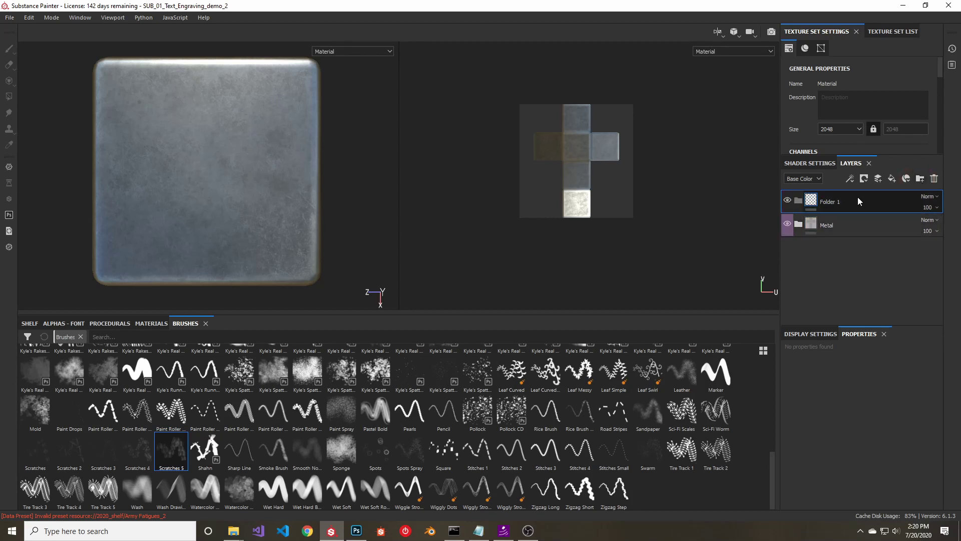
double_click(836, 201)
type("Text")
key("Return")
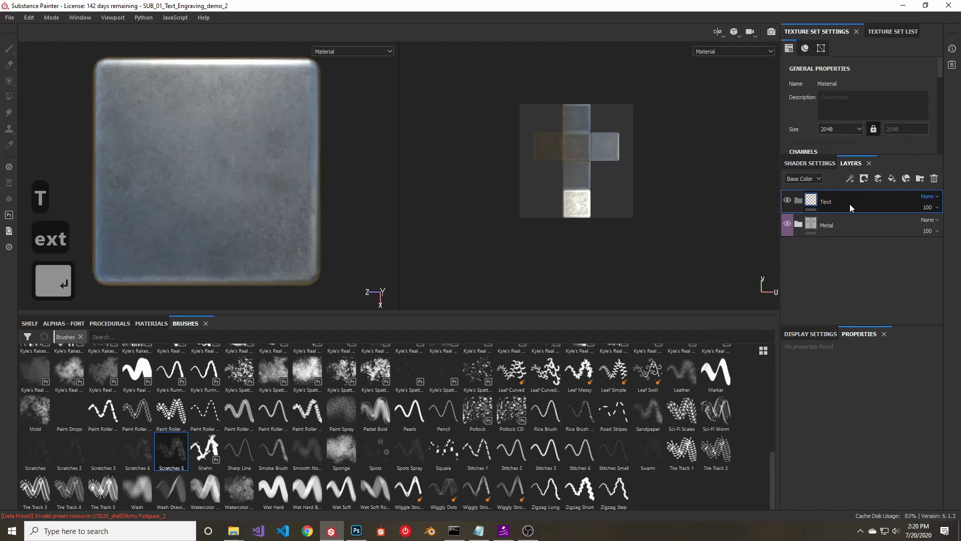
Add a fill layer and place it inside the Text folder.
left_click(892, 178)
left_click_drag(828, 201, 840, 226)
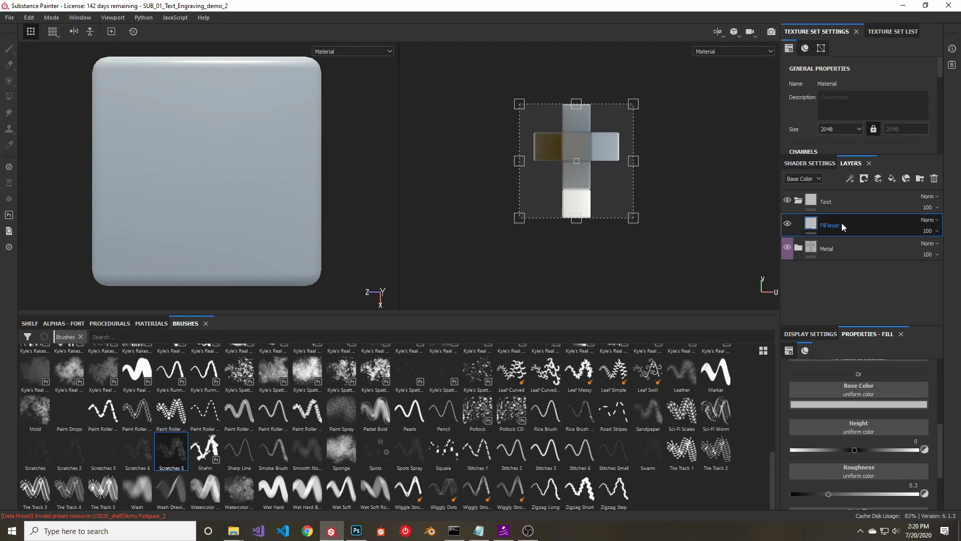
scroll(854, 453, "up", 5)
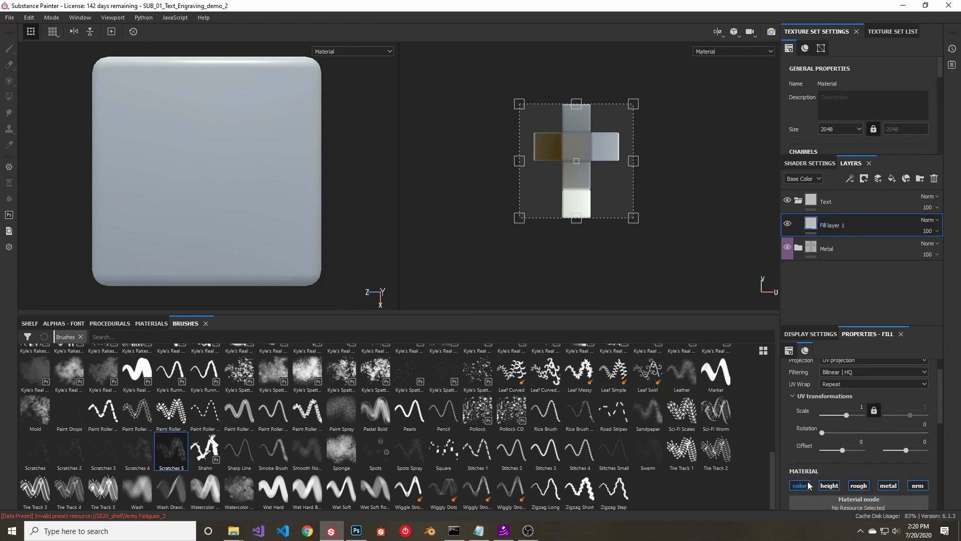
scroll(816, 452, "up", 1)
scroll(815, 453, "down", 1)
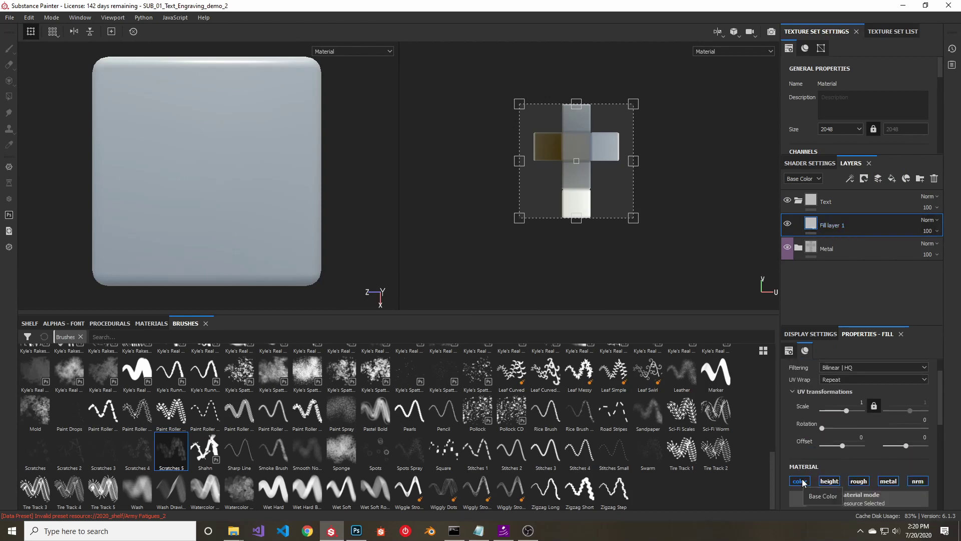
Give the new fill layer a black mask and add a paint effect to that mask.
right_click(851, 230)
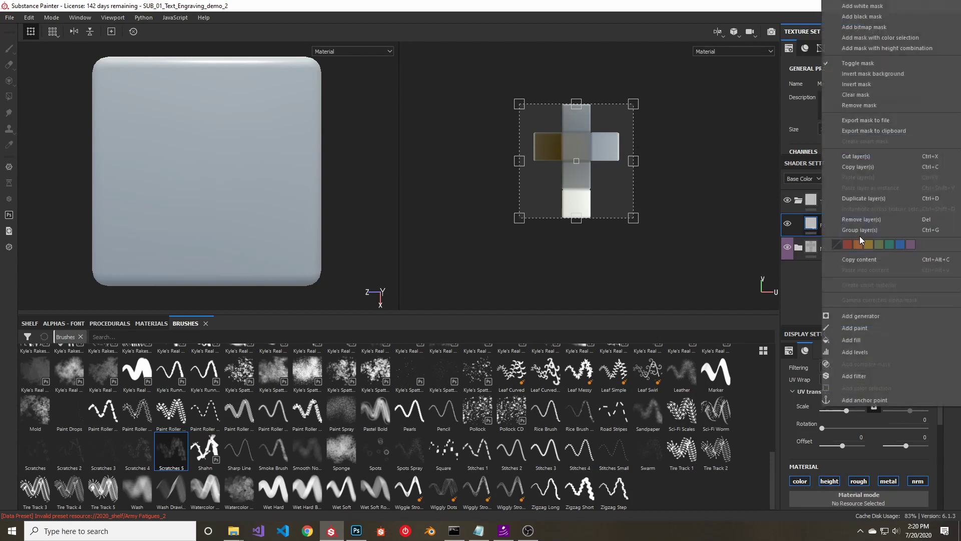
left_click(864, 19)
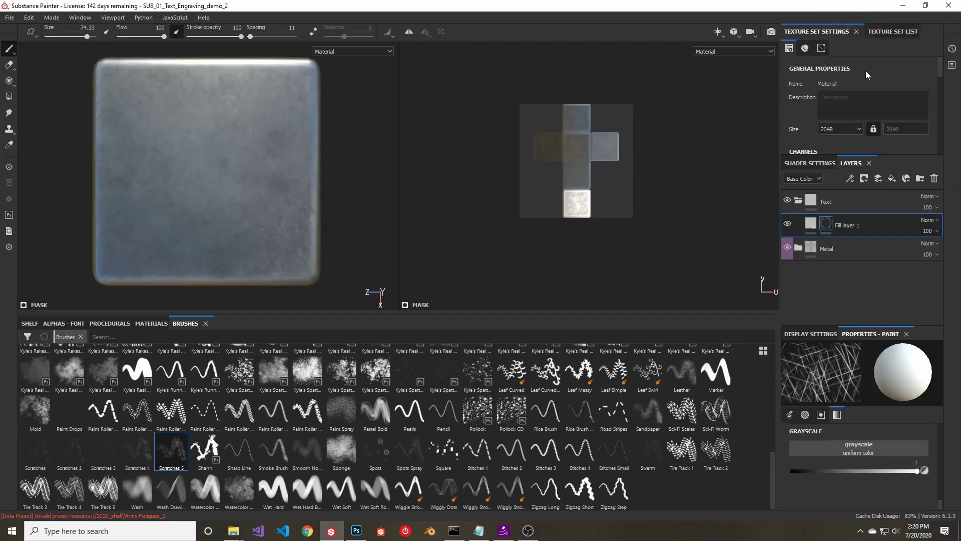
right_click(827, 224)
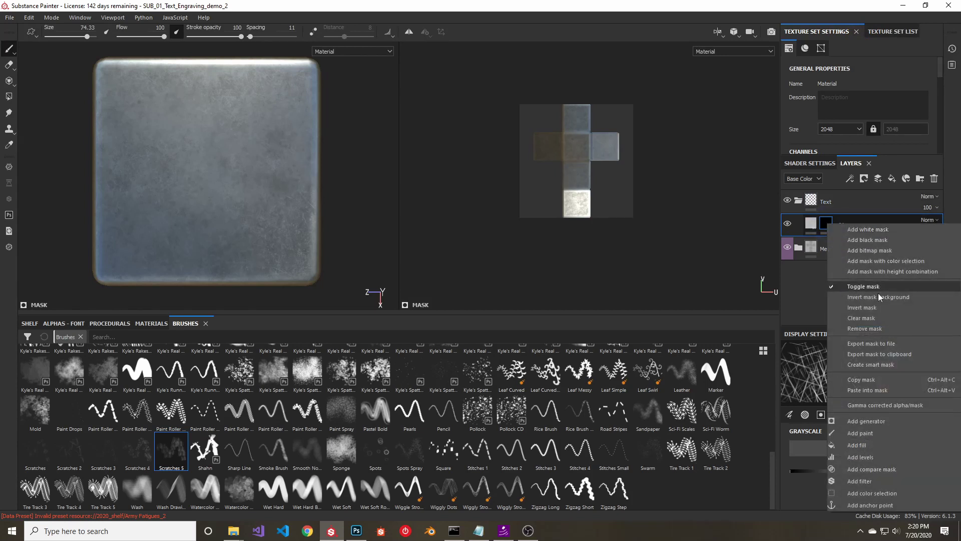
left_click(873, 433)
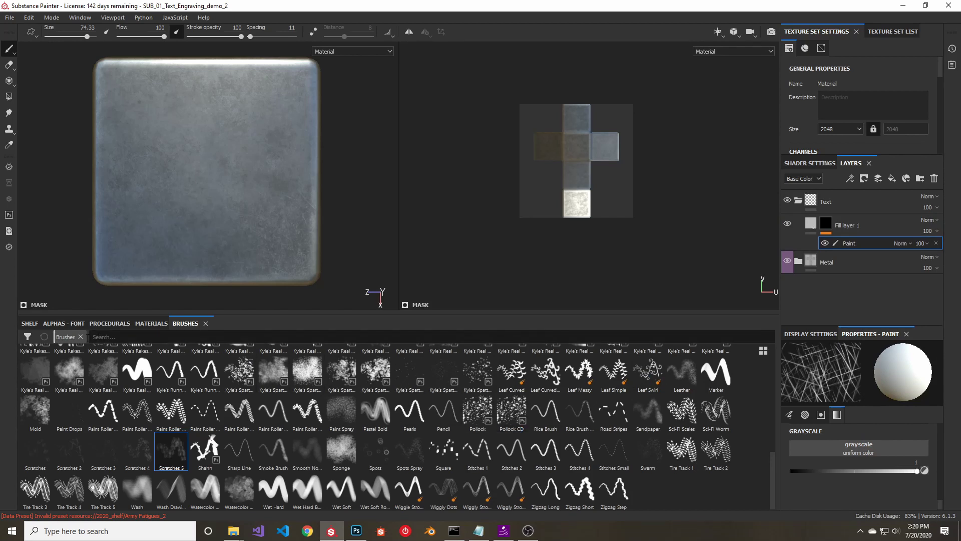
Choose the Basic Hard brush and apply the Font Orbitron alpha to it.
scroll(377, 442, "up", 10)
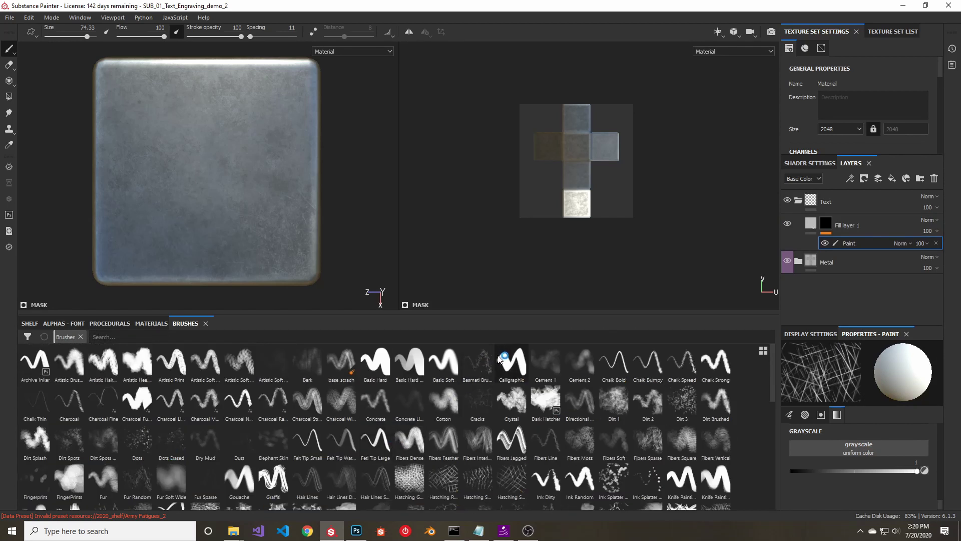
left_click(373, 364)
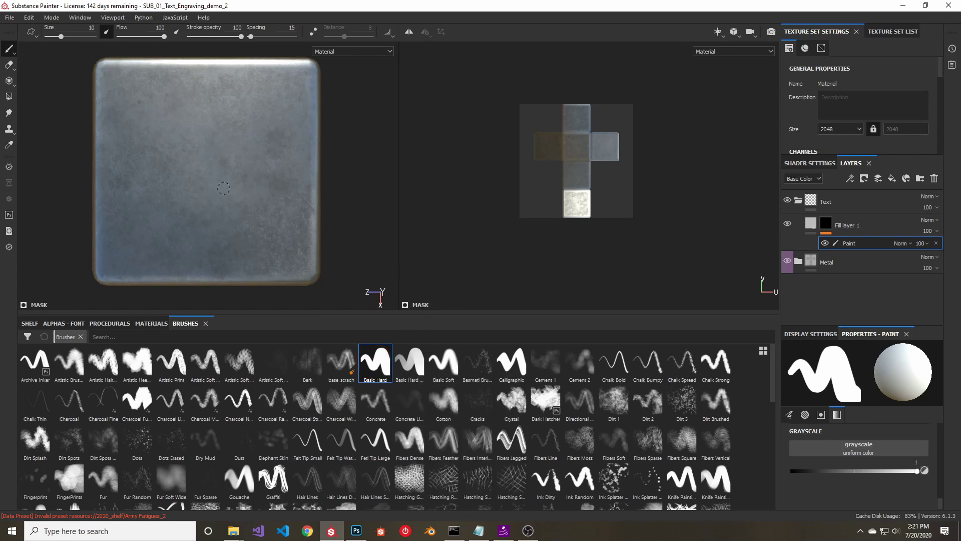
left_click(64, 322)
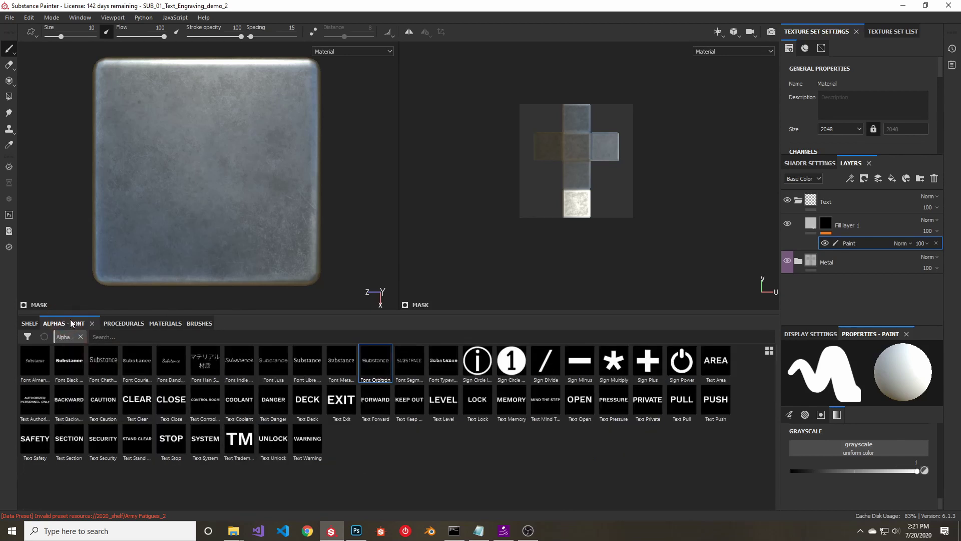
left_click(28, 323)
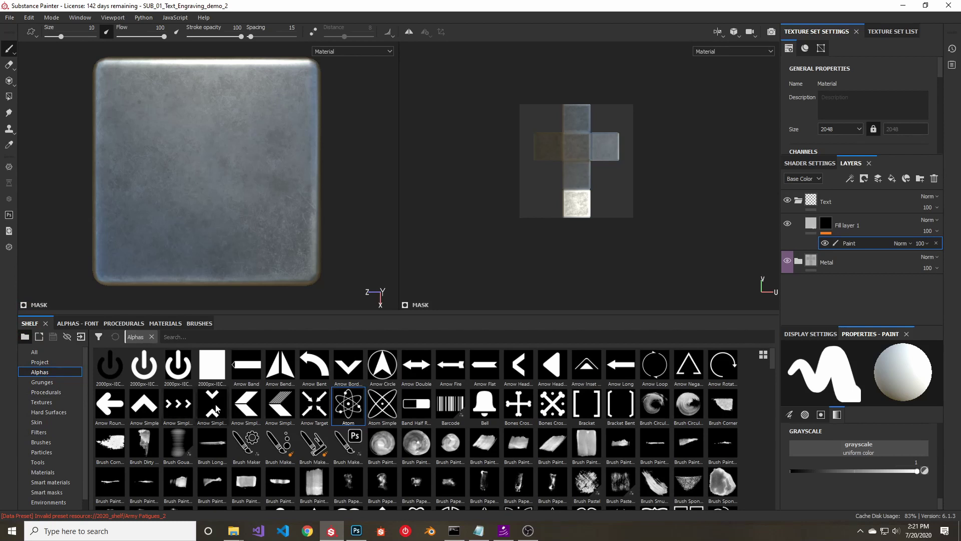
scroll(229, 411, "down", 10)
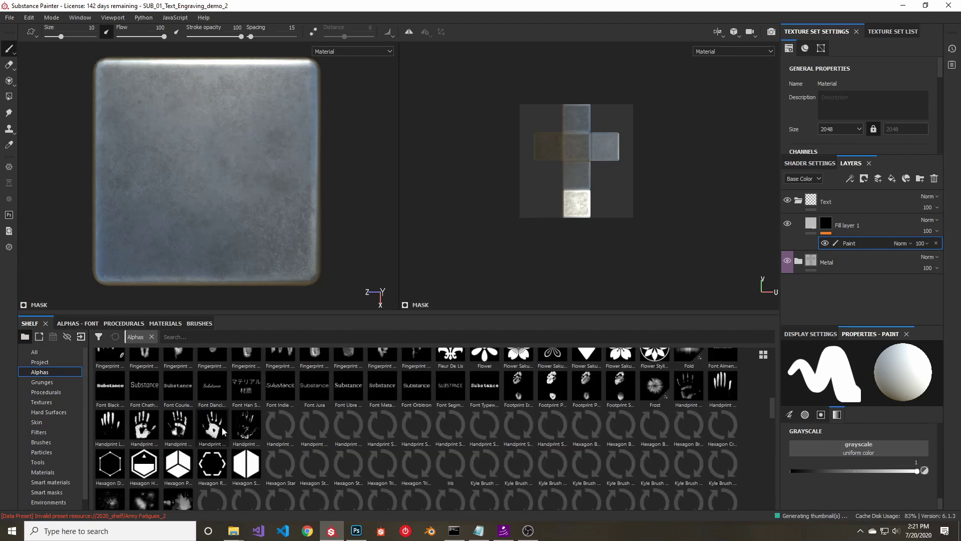
left_click(70, 324)
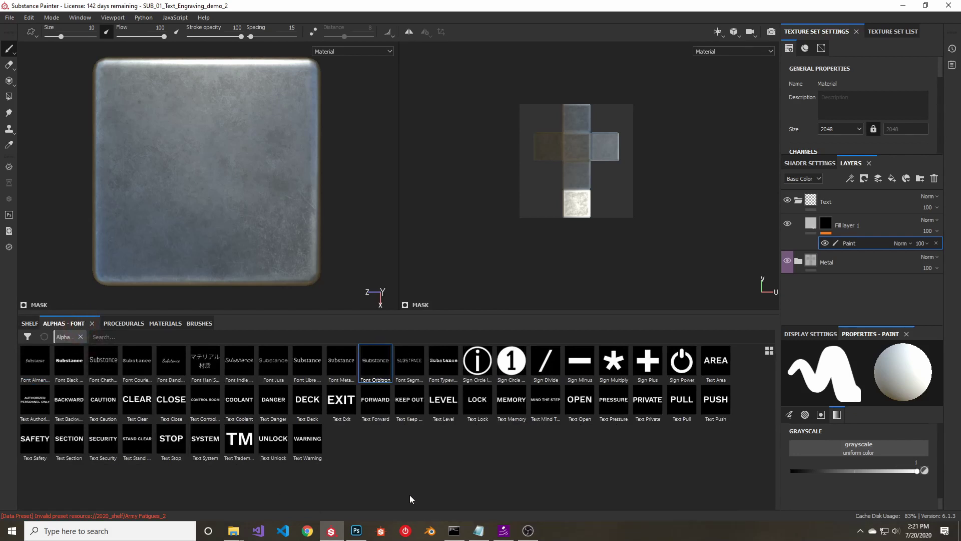
left_click(380, 364)
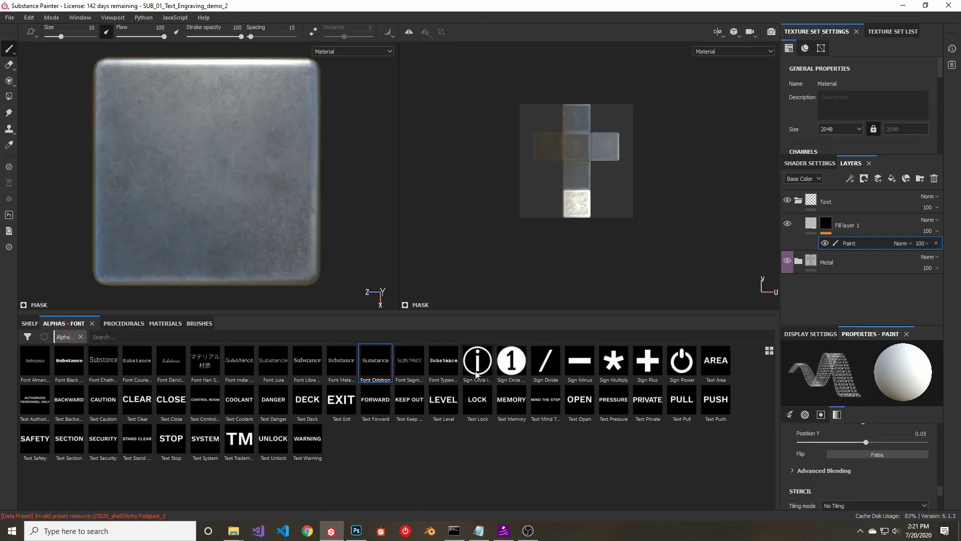
Set the brush size to 155.25 and the font alpha's text size to 0.1.
right_click_drag(200, 171, 195, 175, "ctrl")
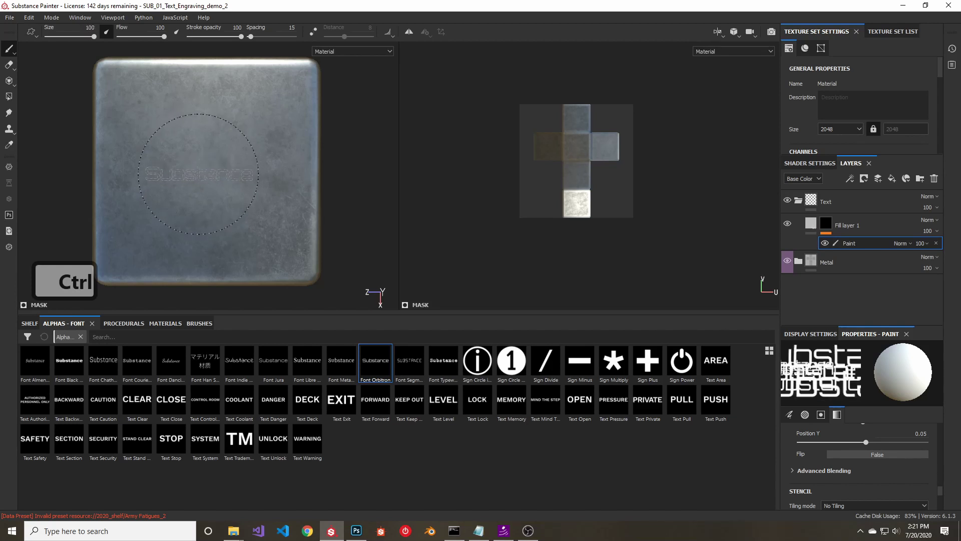
scroll(893, 464, "up", 5)
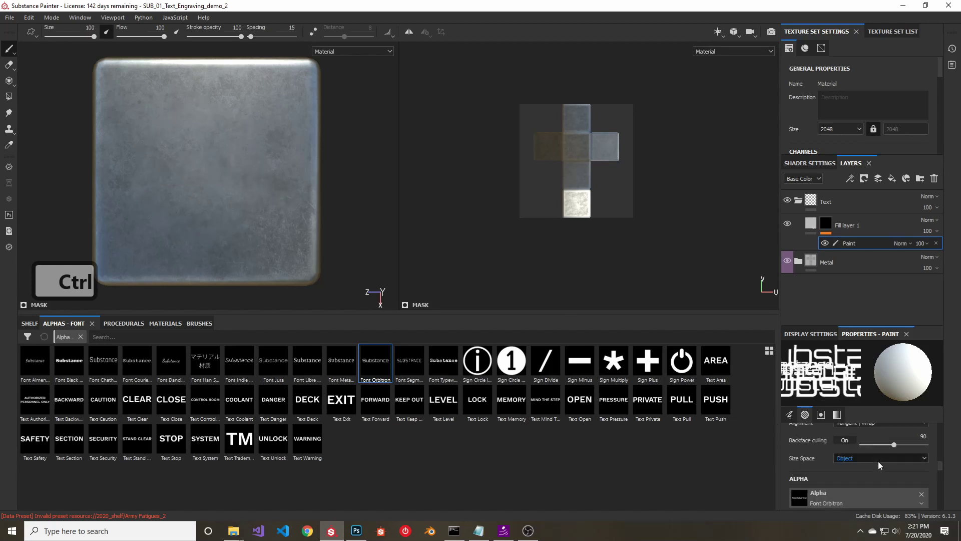
scroll(879, 459, "up", 5)
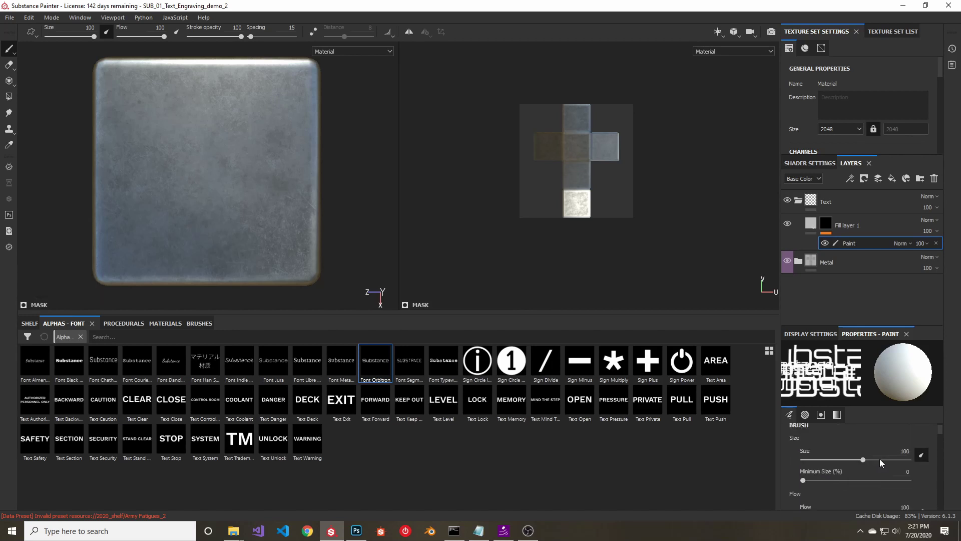
scroll(873, 467, "down", 3, "ctrl")
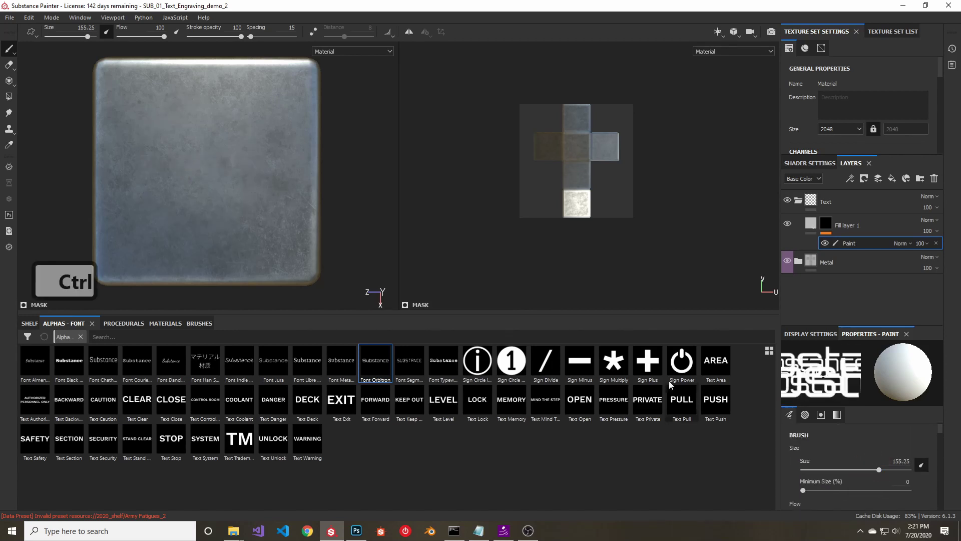
scroll(873, 470, "down", 6)
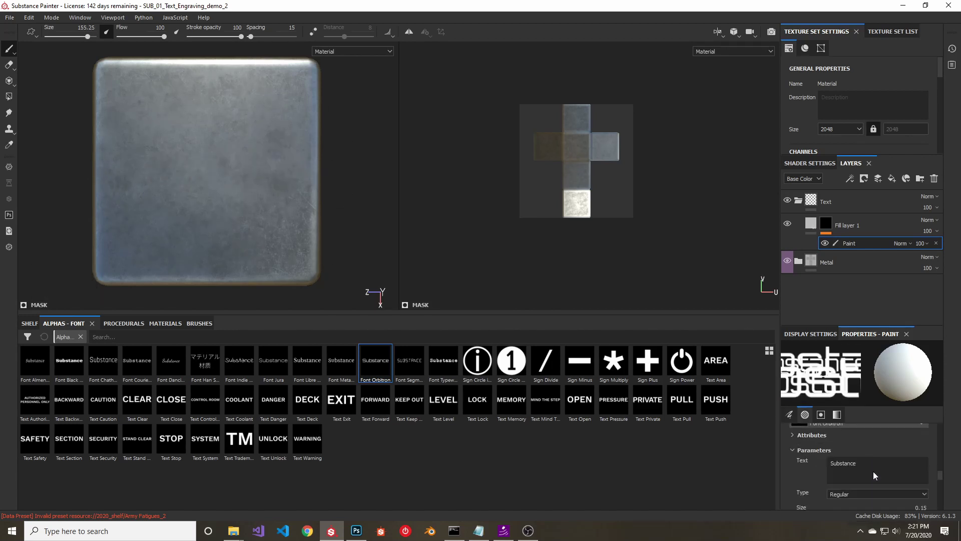
left_click_drag(818, 488, 812, 486)
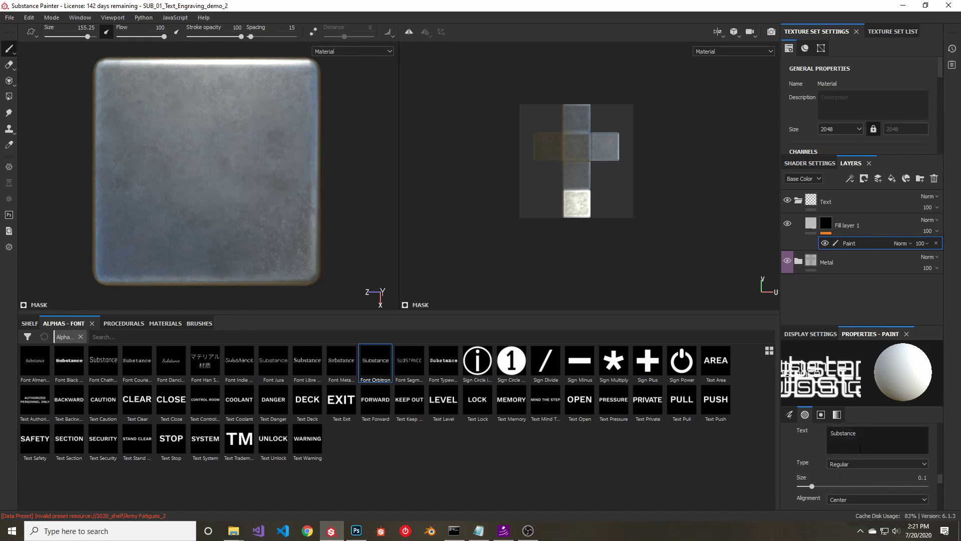
Set the alpha text to "WAR" and stamp it on the upper middle of the cube's front face.
double_click(844, 434)
type("WAR NEVER CHANGES")
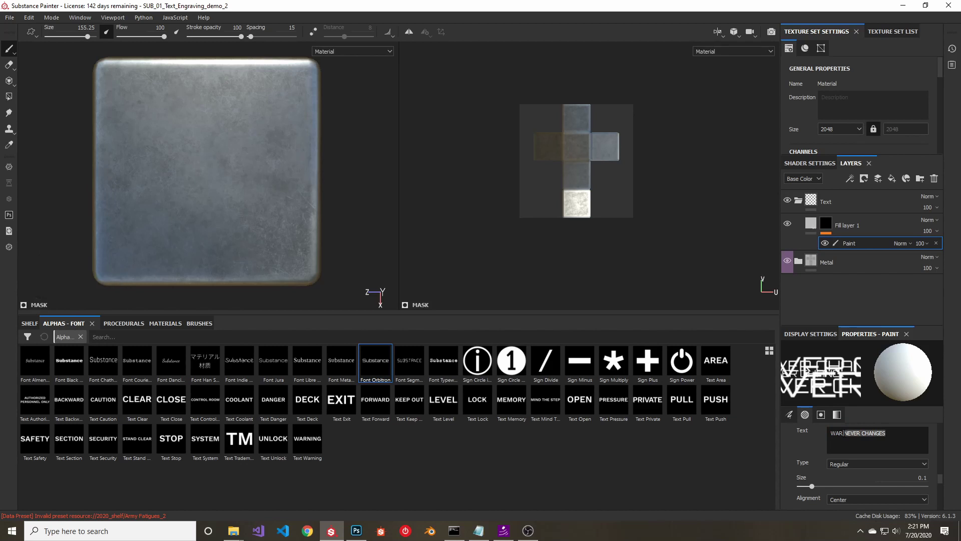
key("BackSpace")
key("BackSpace")
key("BackSpace")
key("BackSpace")
key("BackSpace")
key("BackSpace")
key("BackSpace")
key("BackSpace")
key("BackSpace")
key("BackSpace")
key("BackSpace")
key("BackSpace")
key("BackSpace")
key("BackSpace")
left_click(201, 142)
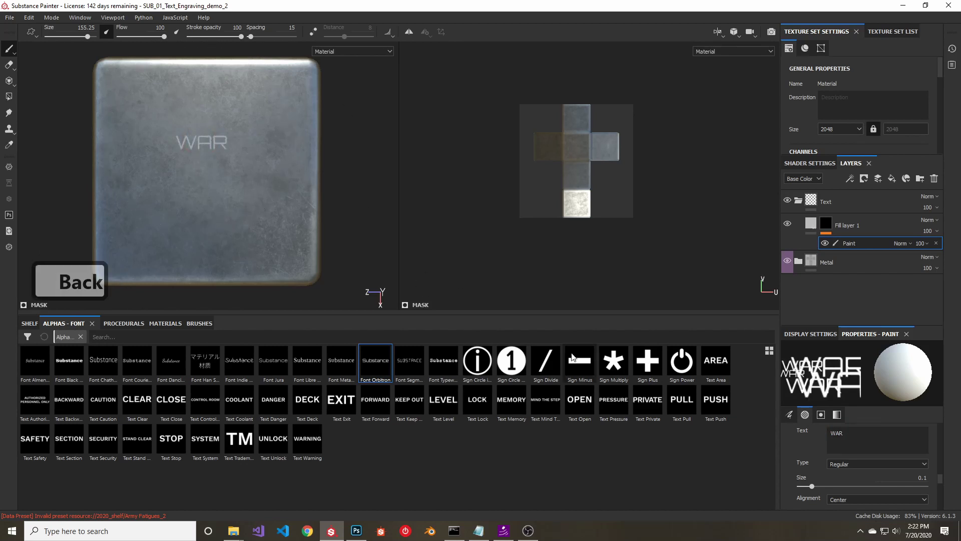
Stamp the words "NEVER" and "CHANGES" on separate lines centred beneath WAR.
mouse_move(846, 434)
left_mouse_down("shift")
mouse_move(792, 426)
mouse_move(819, 429)
left_mouse_up("shift")
type("NEVER")
left_click(200, 166)
type("CHANGES")
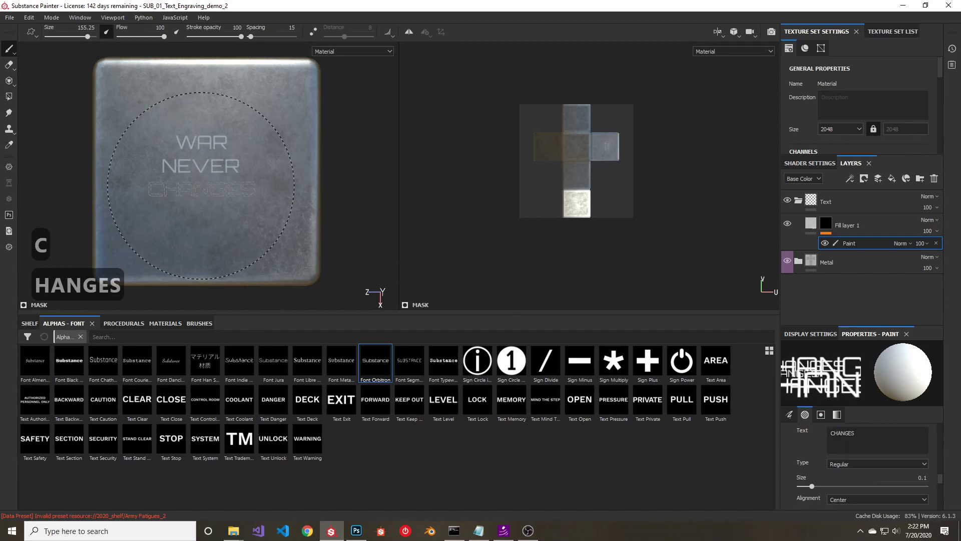
left_click(201, 189)
Switch back to the Basic Hard brush with the Atom alpha and set the brush size to 39.27.
left_click(199, 323)
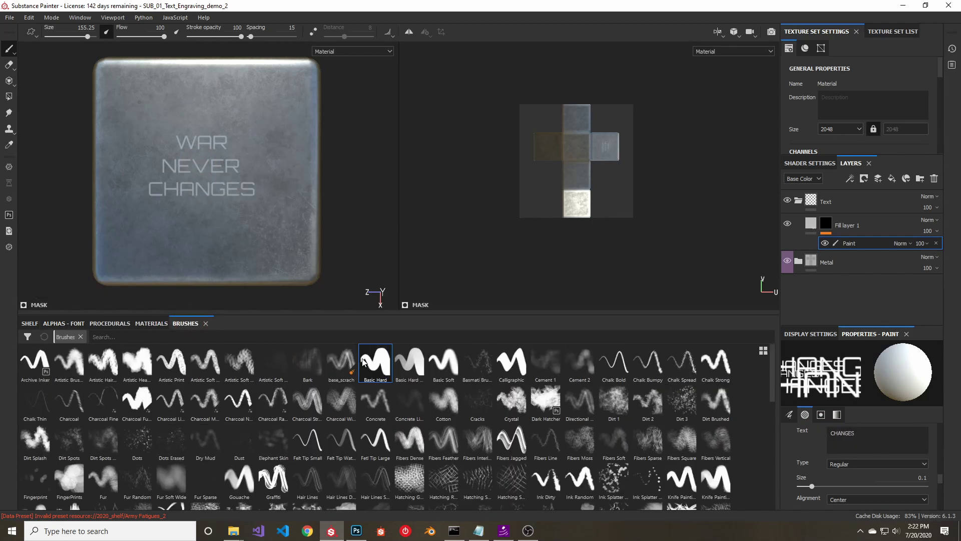
left_click(545, 400)
left_click(30, 323)
left_click(36, 373)
left_click(348, 404)
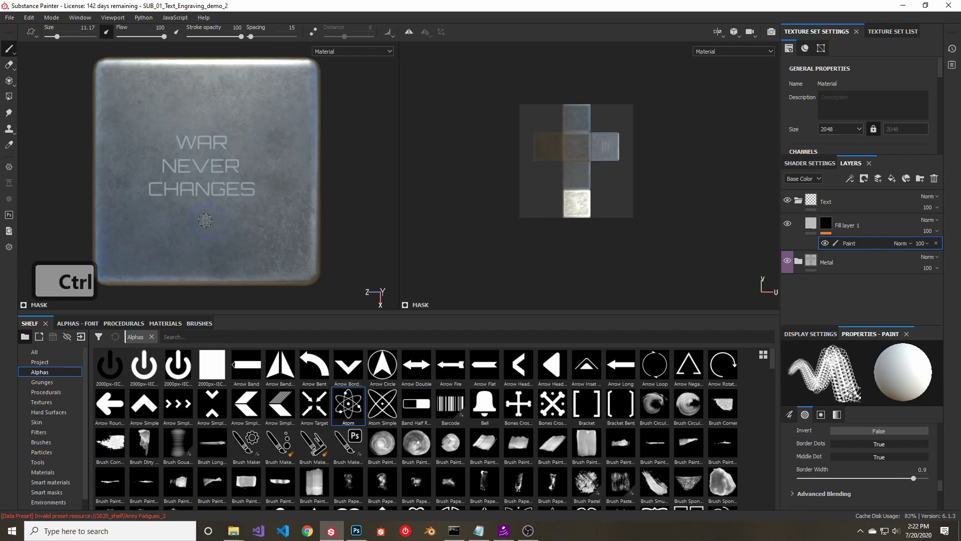
mouse_move(206, 220)
right_mouse_down("ctrl")
mouse_move(223, 220)
mouse_move(198, 220)
right_mouse_up("ctrl")
Try stamping the atom symbol below CHANGES, check it at an angle, and undo the stamp.
left_click_drag(205, 223, 205, 224, "ctrl")
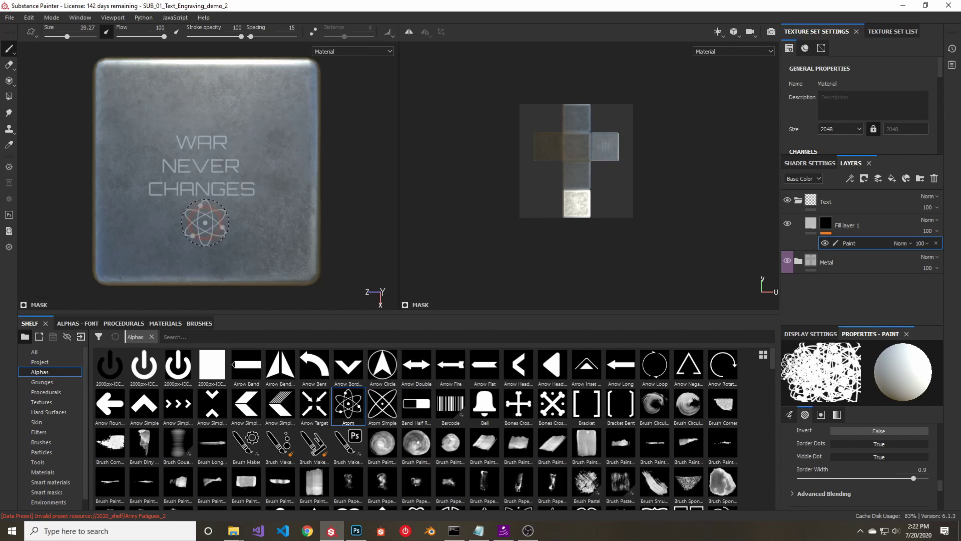
left_click_drag(251, 279, 288, 245, "alt")
key("ctrl+z")
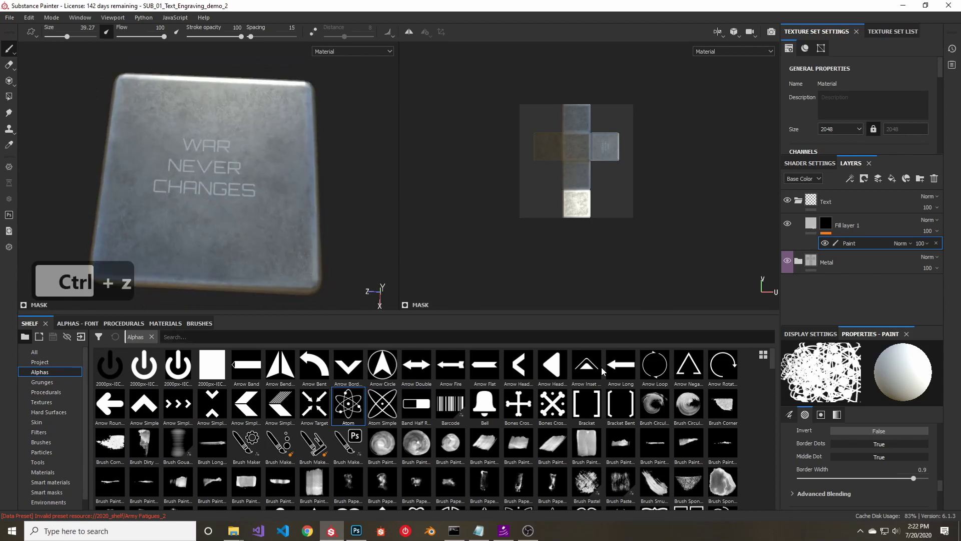
Set the Atom alpha's border width to 0.86 and stamp the atom centred below CHANGES.
scroll(920, 470, "down", 3)
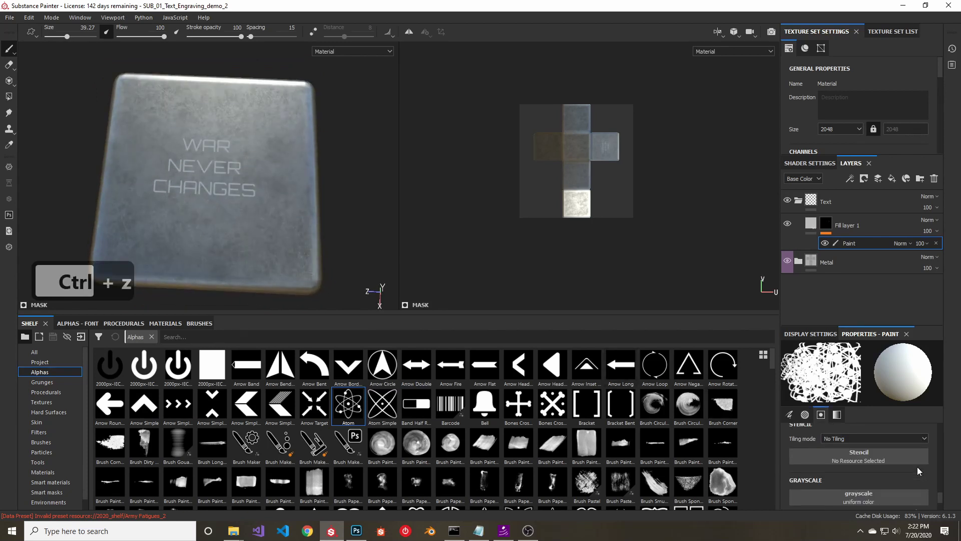
scroll(911, 467, "up", 2)
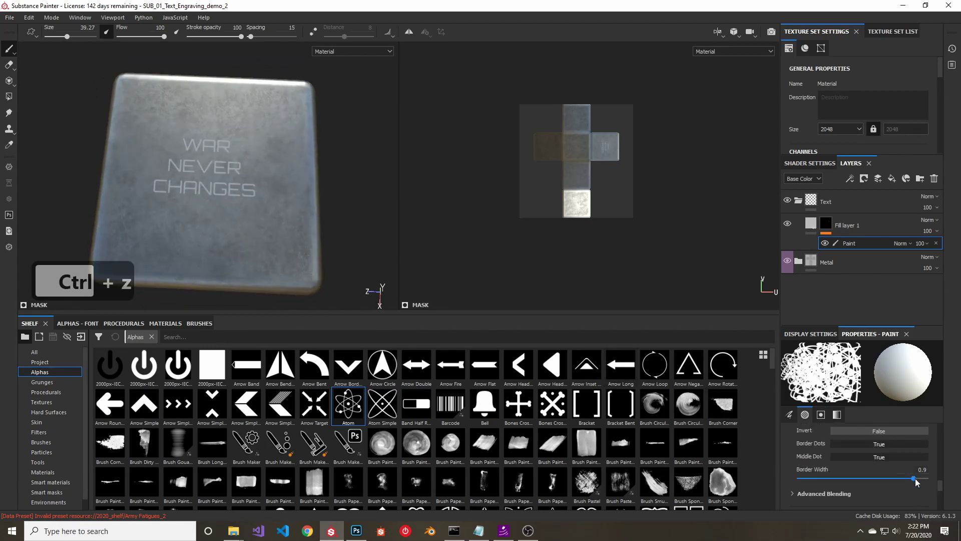
left_click_drag(912, 478, 909, 476)
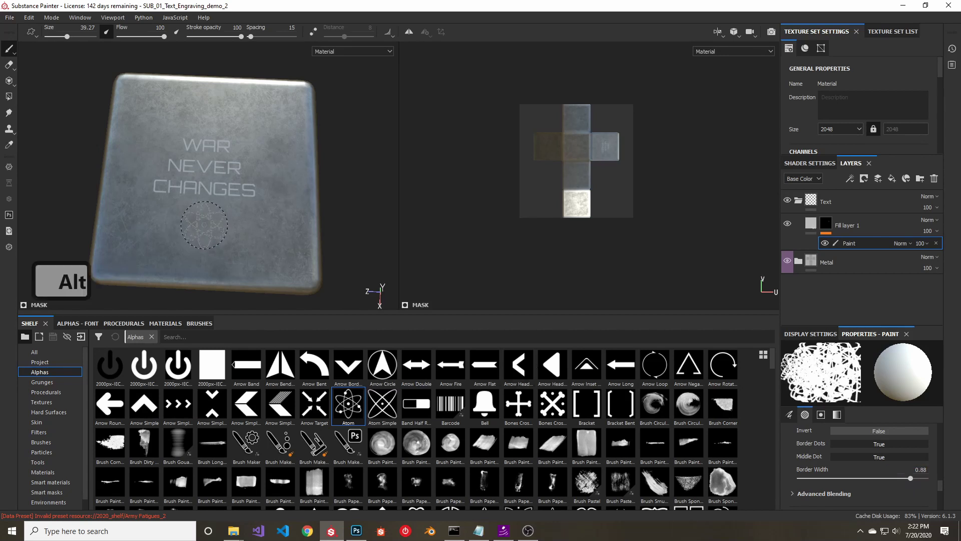
left_click_drag(205, 221, 210, 226, "alt+shift")
scroll(220, 231, "up", 5)
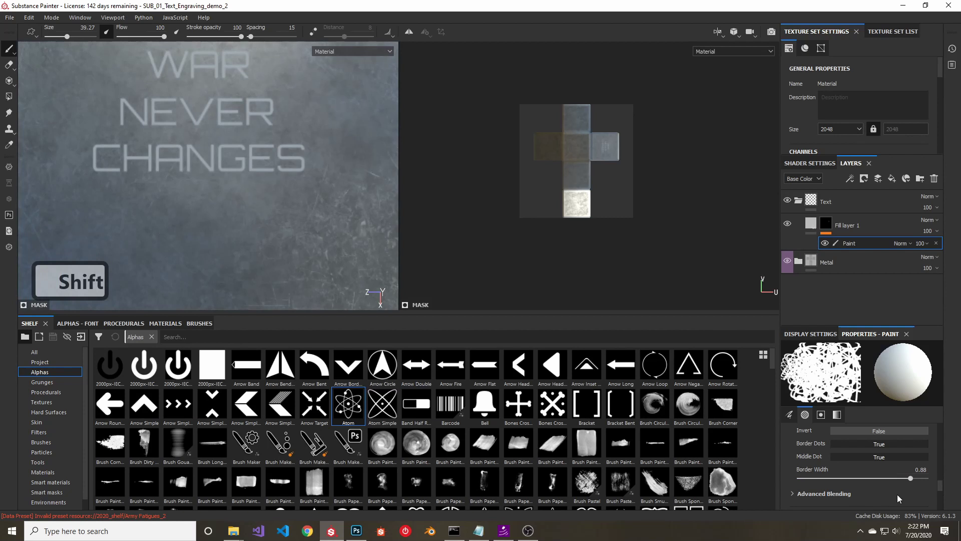
left_click_drag(908, 478, 907, 477)
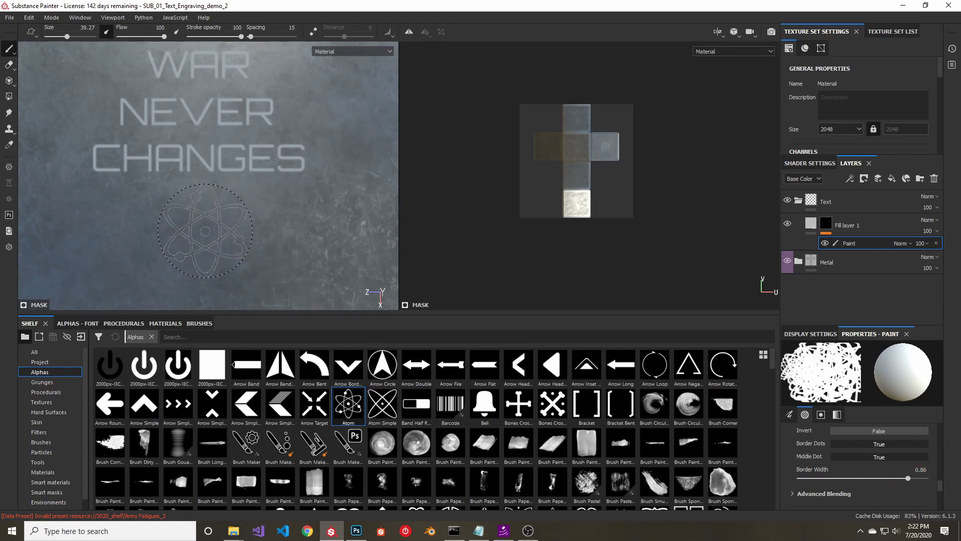
left_click(206, 231)
scroll(310, 275, "down", 5)
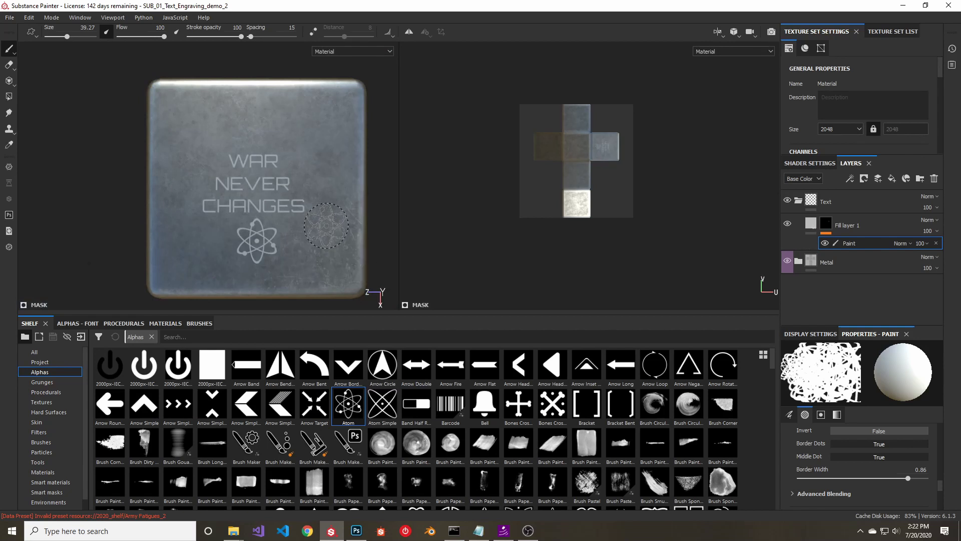
Restrict Fill layer 1 to the height channel by turning off its color, roughness, metallic and normal channels.
left_click_drag(325, 235, 198, 179, "alt")
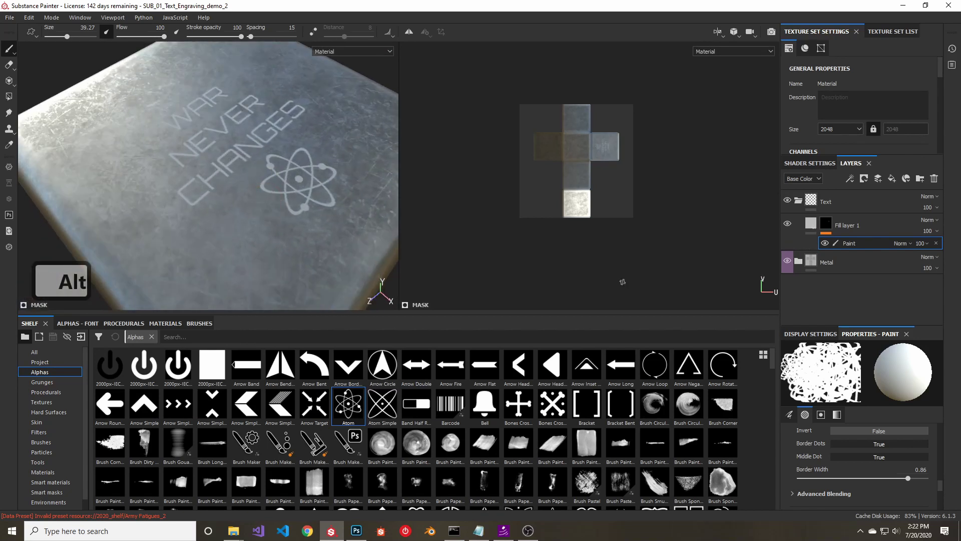
left_click(809, 225)
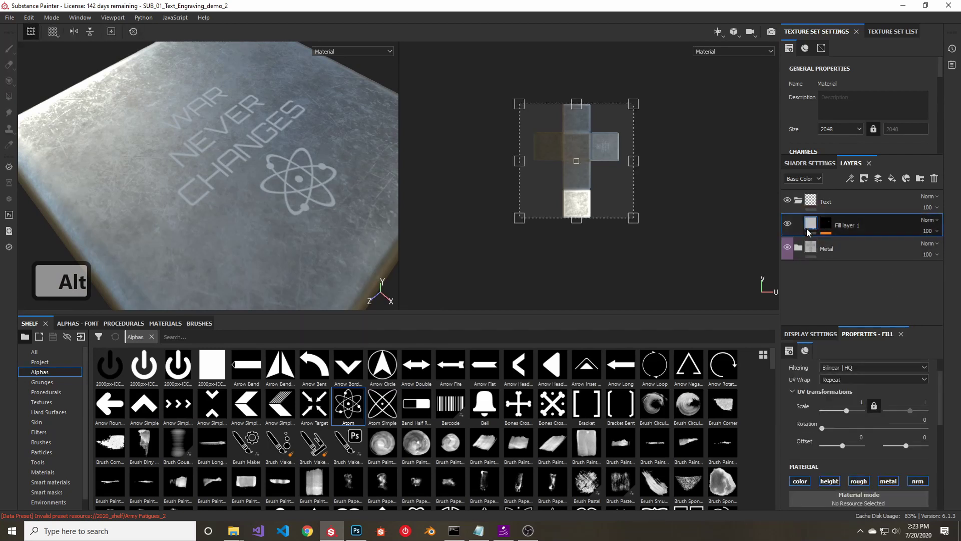
scroll(869, 418, "down", 3)
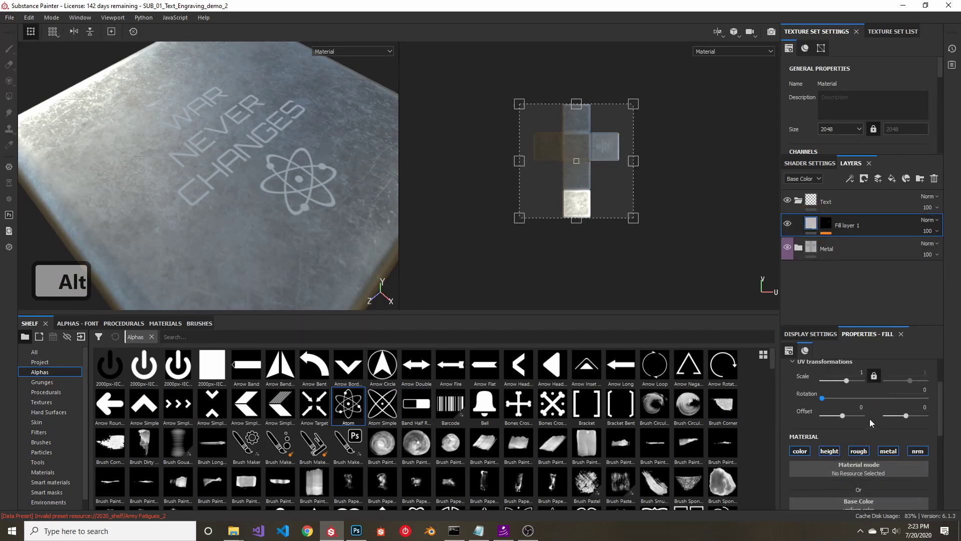
scroll(871, 438, "up", 1)
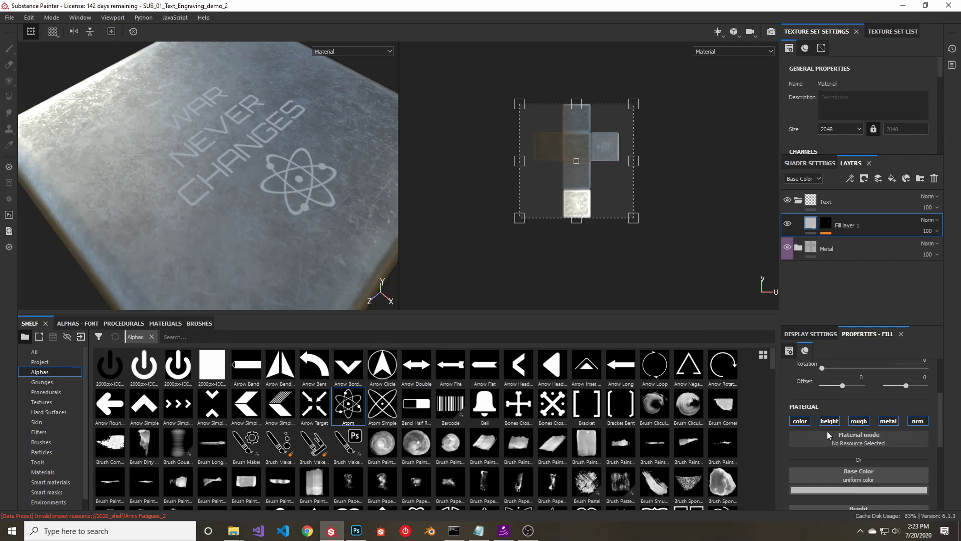
left_click(800, 421)
left_click(894, 422)
left_click(916, 421)
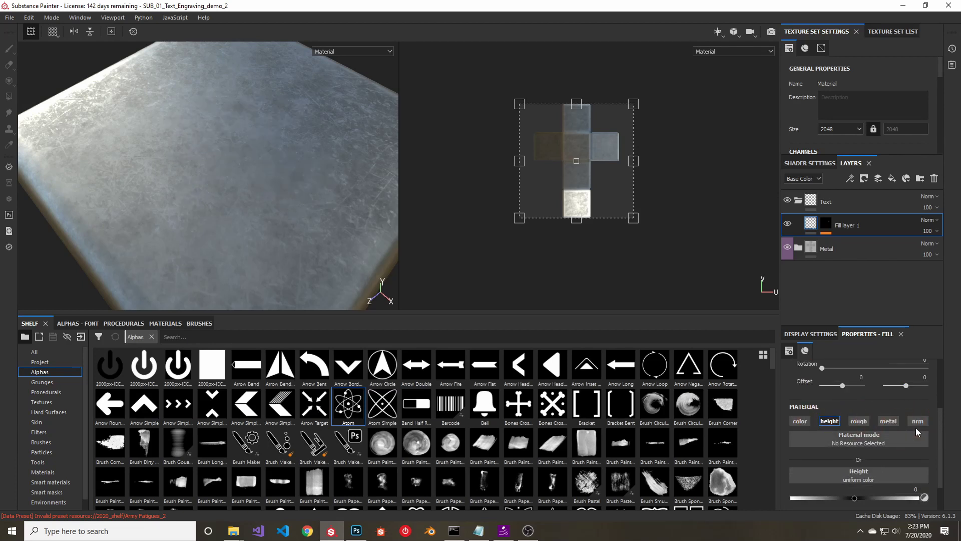
Set Fill layer 1's height to -0.1206 to engrave the lettering and atom, and inspect the result at different angles.
scroll(891, 440, "down", 1)
left_click_drag(854, 458, 846, 457)
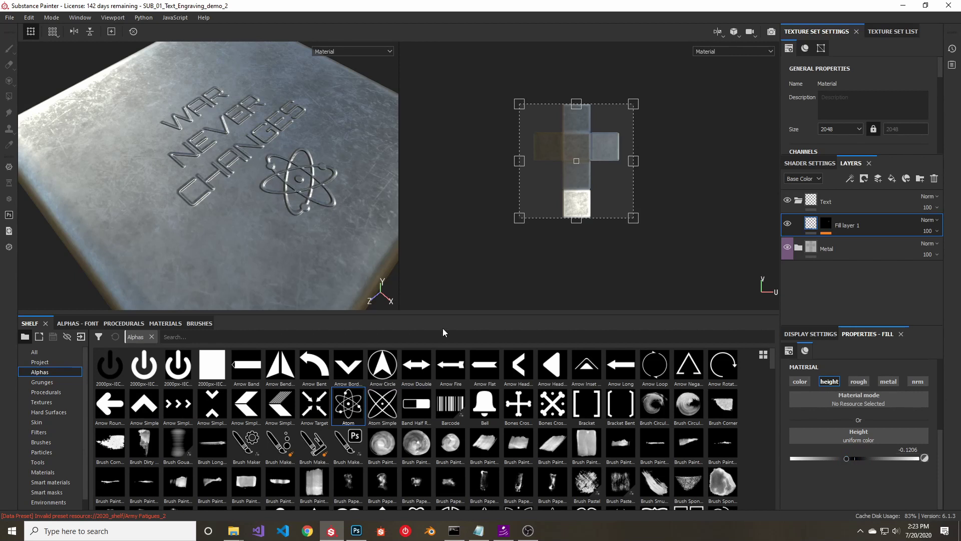
left_click_drag(215, 165, 162, 155, "alt")
right_click_drag(196, 146, 233, 244, "alt")
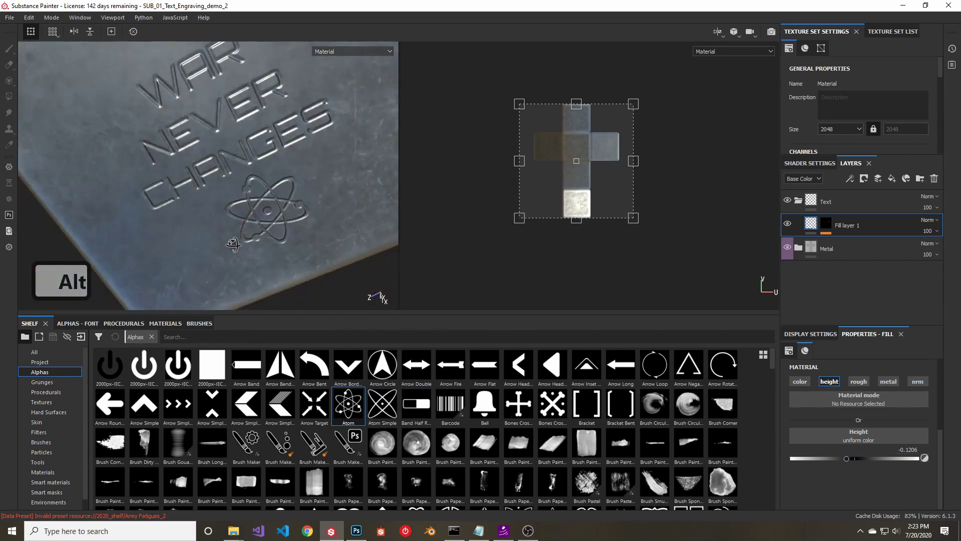
left_click_drag(233, 245, 244, 197, "alt")
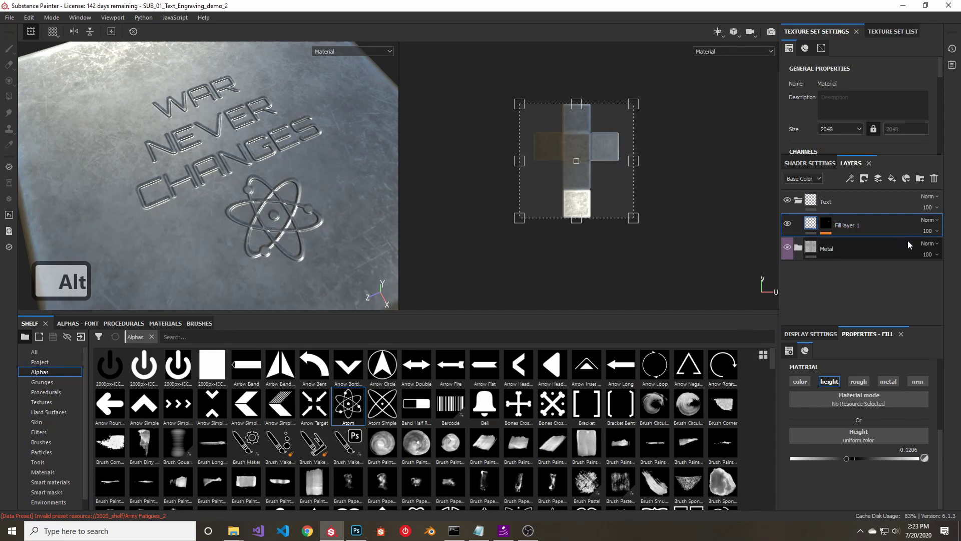
Duplicate Fill layer 1 twice and turn off the height channel on both copies.
key("ctrl+d")
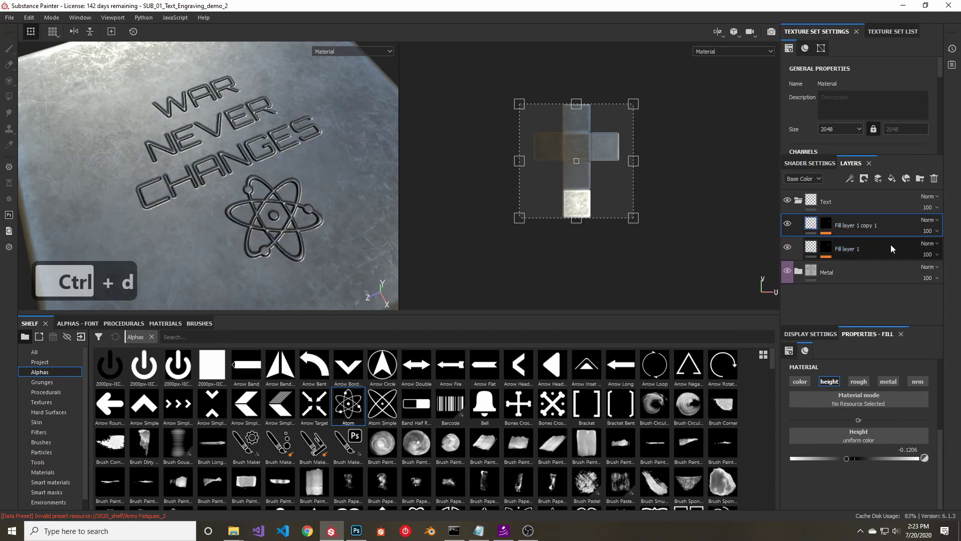
key("ctrl+d")
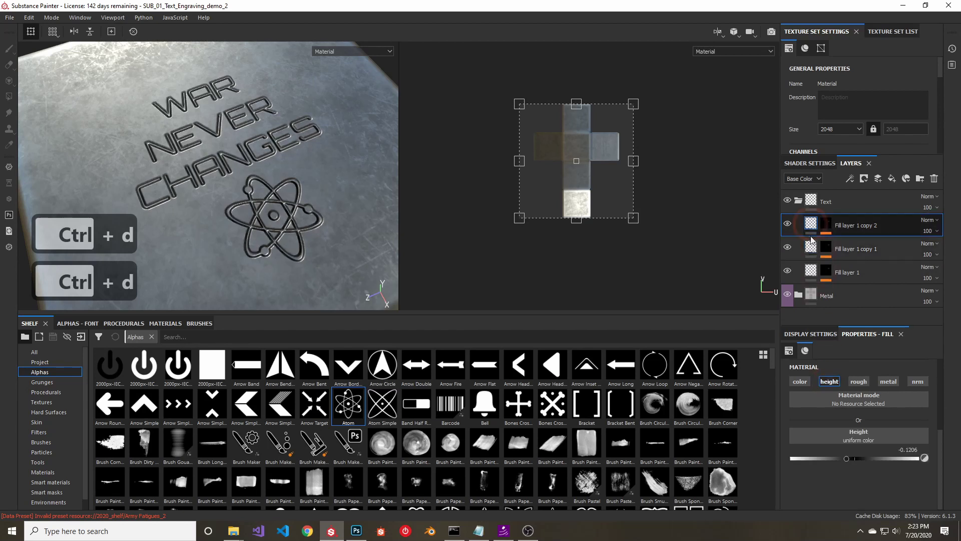
left_click(829, 381)
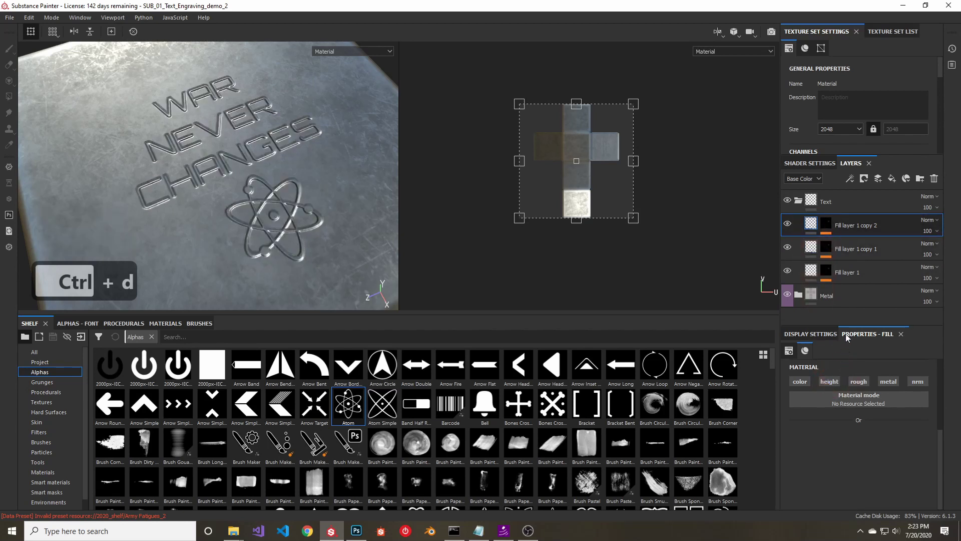
Rename the original Fill layer 1 as Height.
double_click(850, 273)
type("Height")
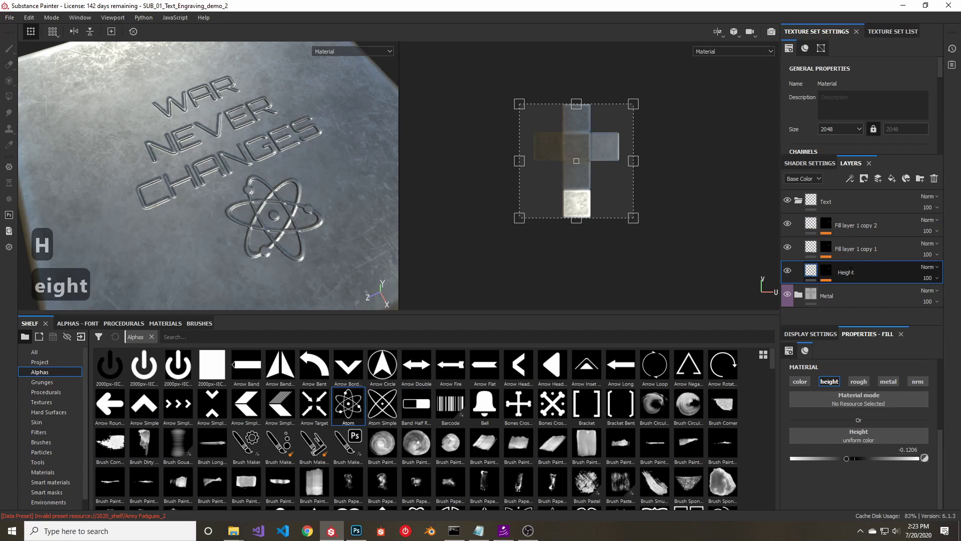
key("Return")
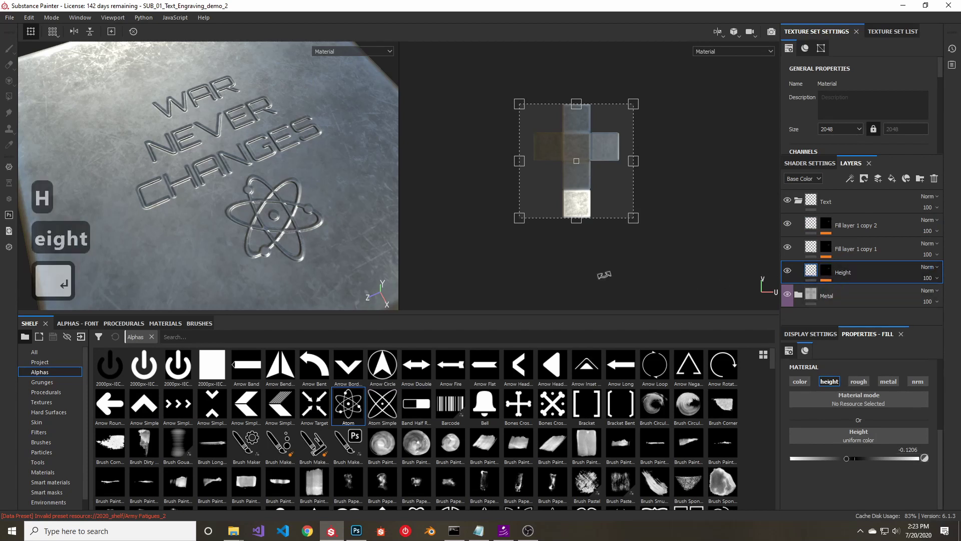
Add a Highpass filter above the Paint effect in the Height layer's mask.
left_click(825, 273)
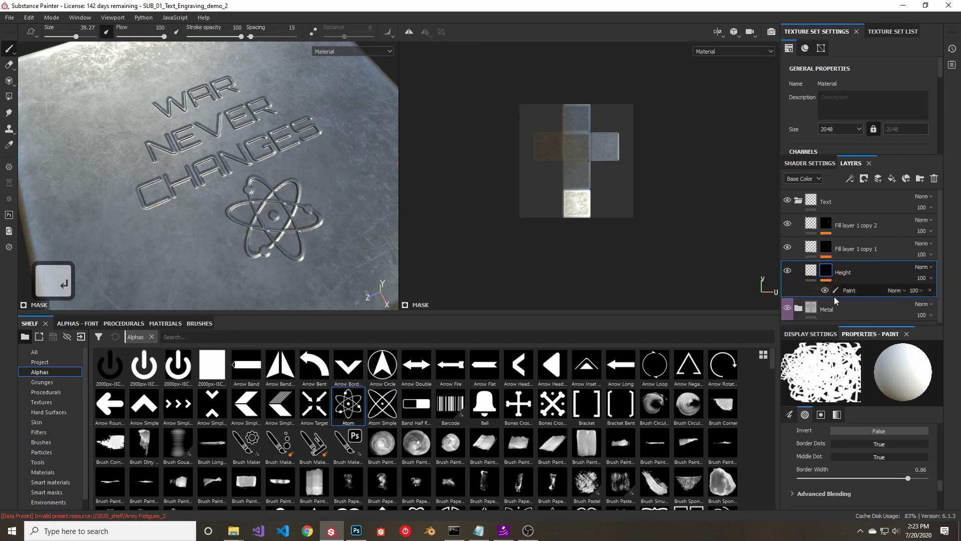
left_click(854, 291)
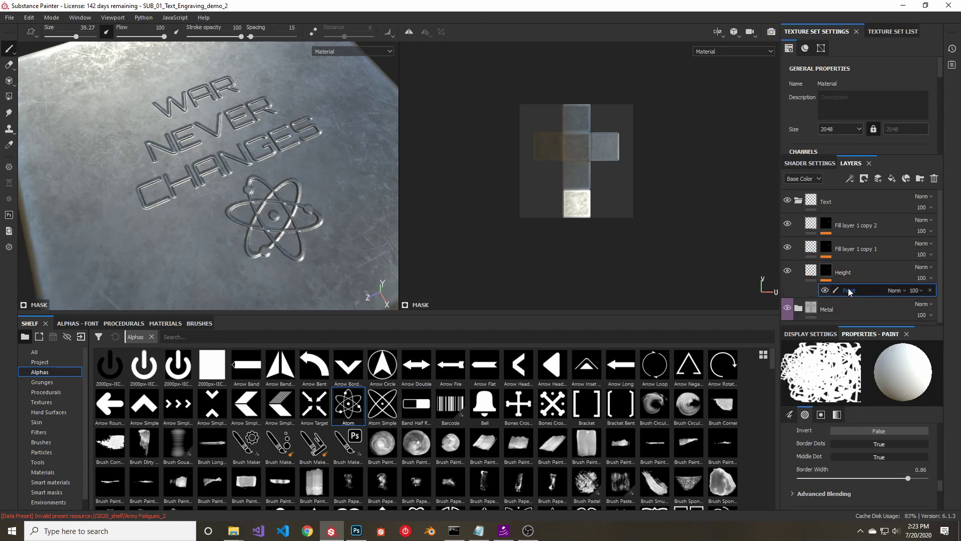
right_click(852, 292)
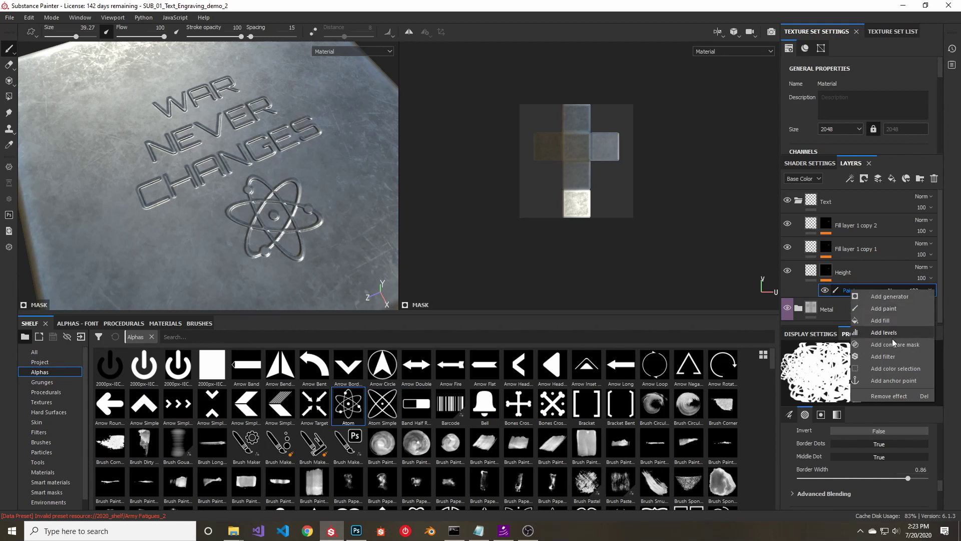
left_click(893, 356)
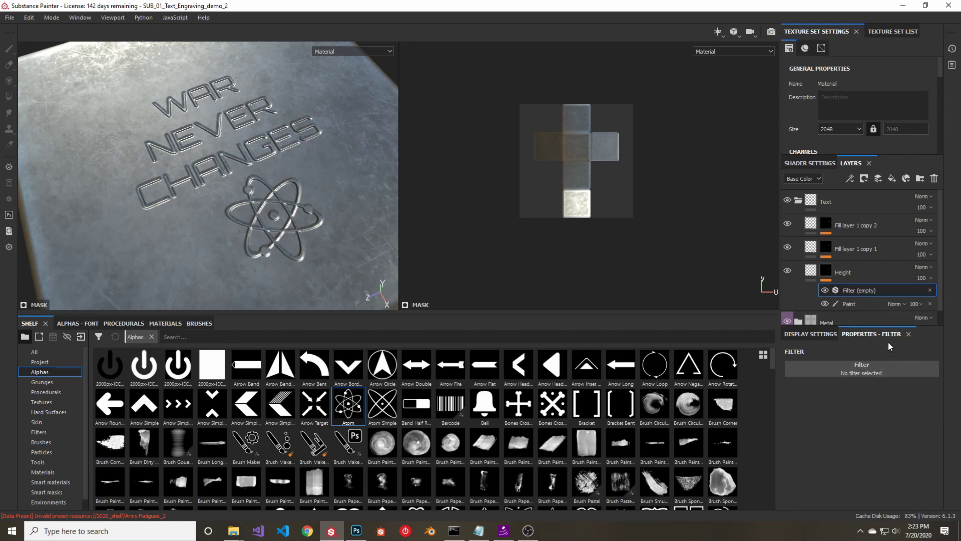
left_click(872, 366)
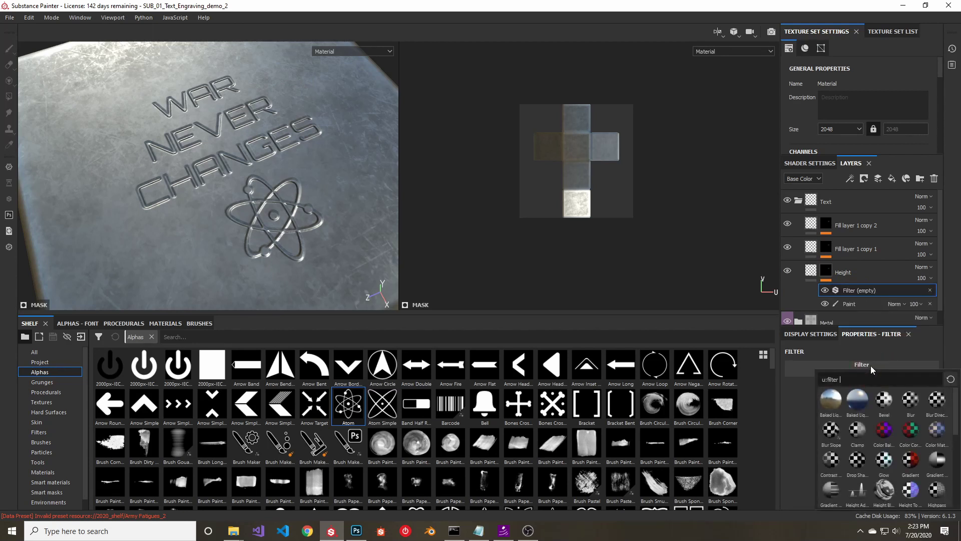
left_click(937, 491)
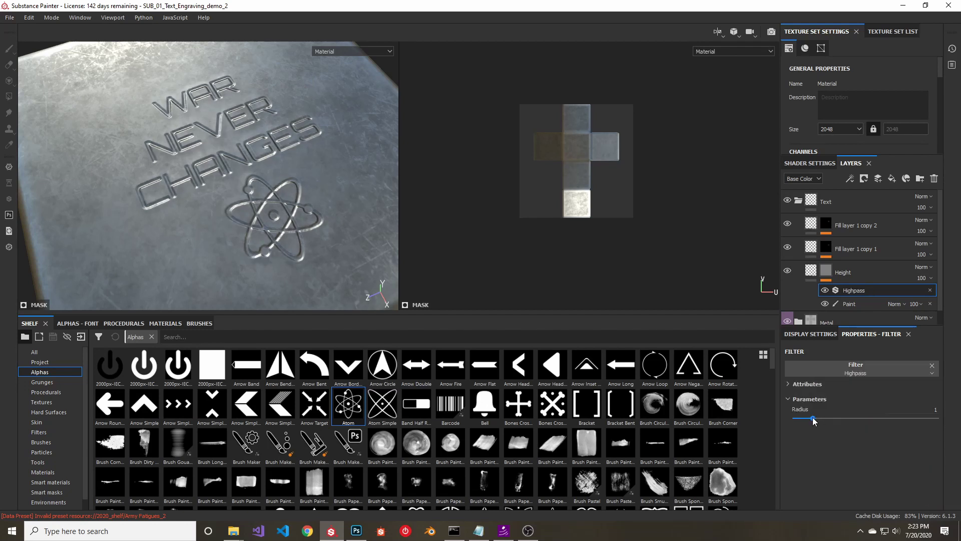
Set the Highpass filter's radius to 0.48, checking the engraved atom and text from different angles.
left_click_drag(812, 418, 805, 419)
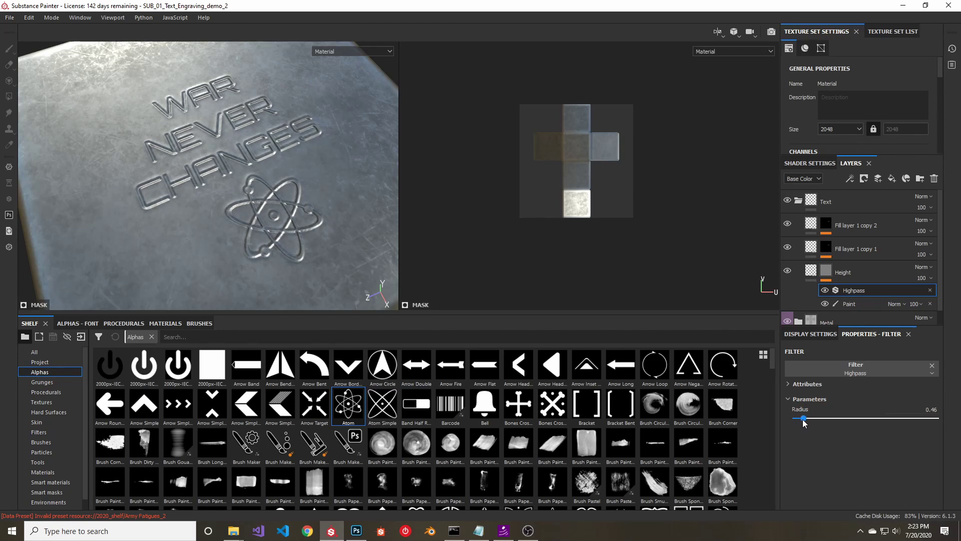
mouse_move(807, 418)
left_mouse_down()
mouse_move(837, 419)
mouse_move(803, 418)
left_mouse_up()
scroll(187, 120, "up", 5)
left_click_drag(249, 205, 271, 208, "alt")
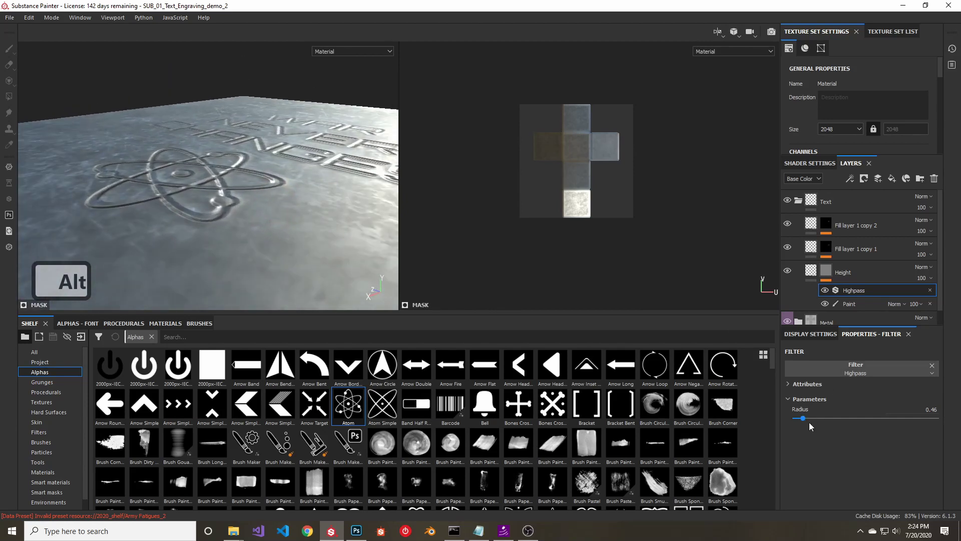
left_click_drag(803, 421, 804, 421)
left_click_drag(330, 203, 237, 182, "alt")
scroll(272, 224, "up", 5)
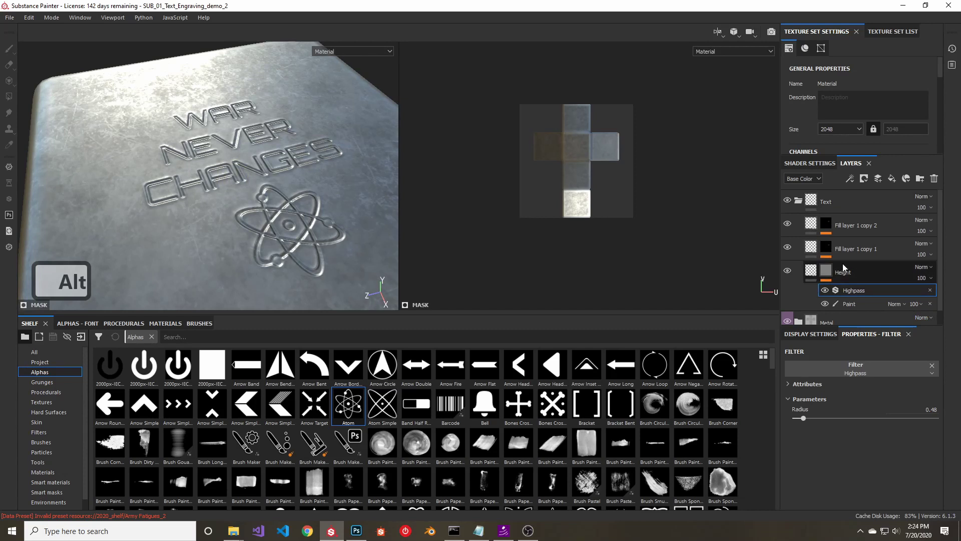
Select the Paint effect in the mask of Fill layer 1 copy 1 and display only the Base Color channel.
left_click(887, 246)
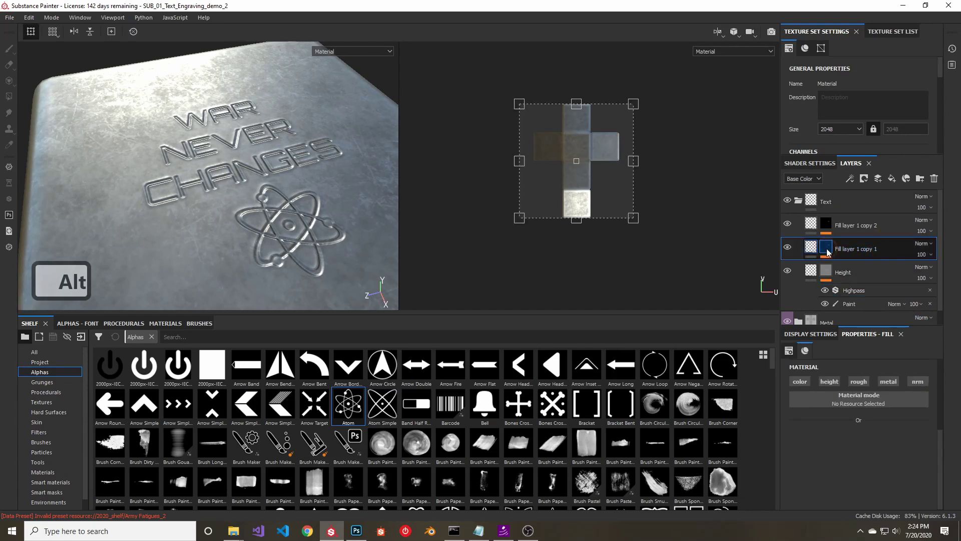
right_click(881, 245)
left_click(853, 289)
left_click(864, 267)
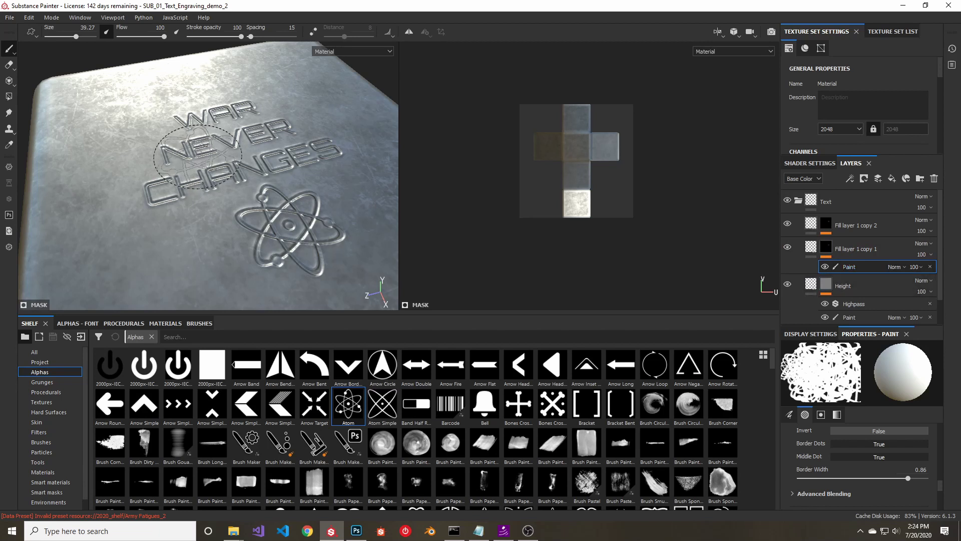
left_click_drag(255, 163, 259, 168, "alt")
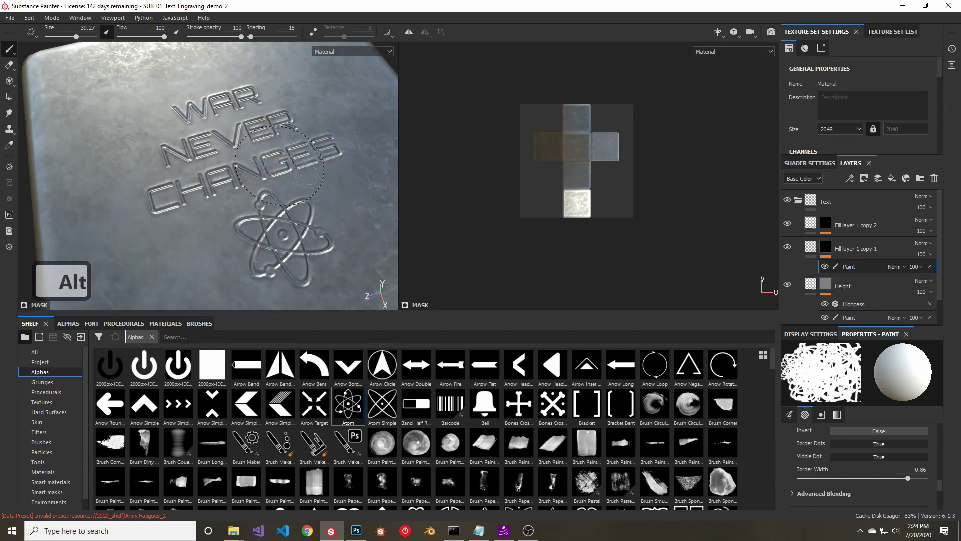
key("c")
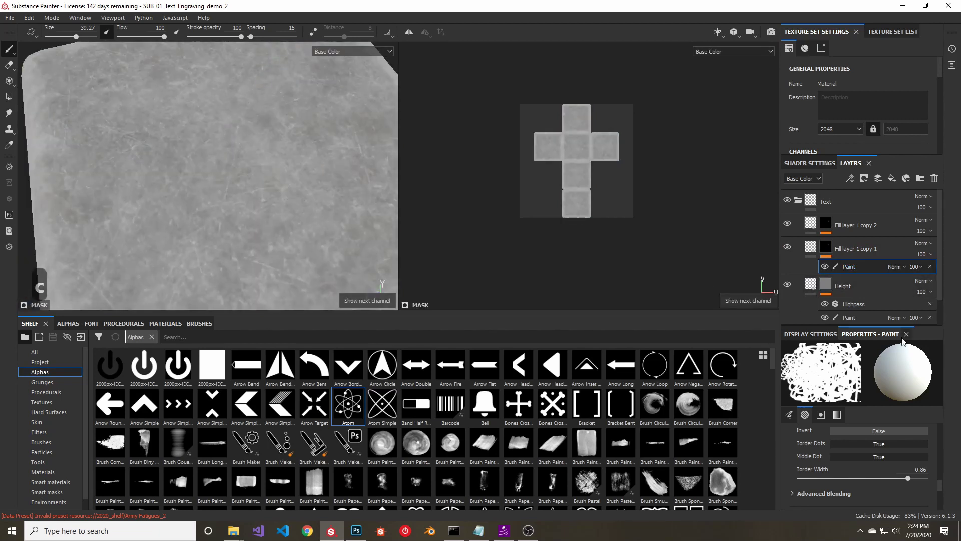
Enable only the color channel on Fill layer 1 copy 1 and set its base color to white.
left_click(809, 245)
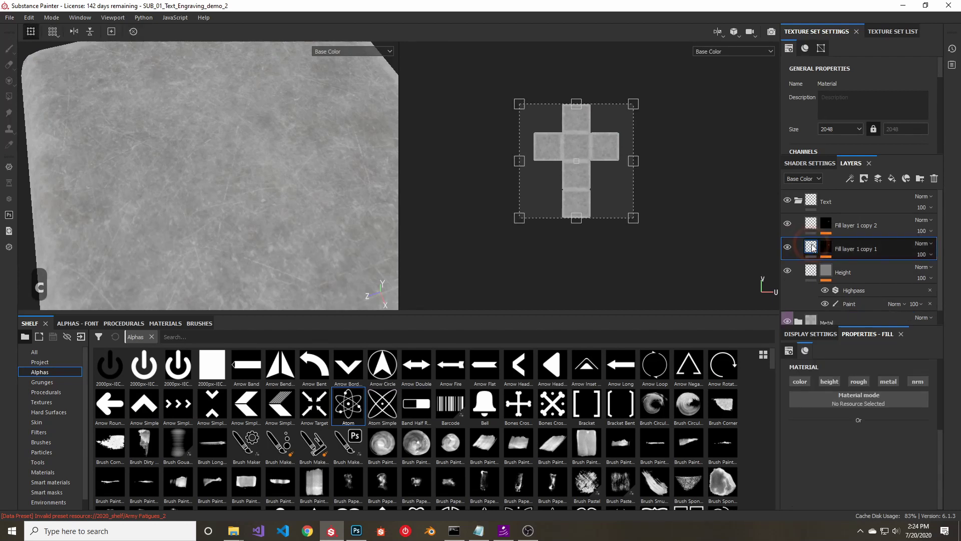
scroll(821, 441, "down", 2)
scroll(821, 443, "down", 1)
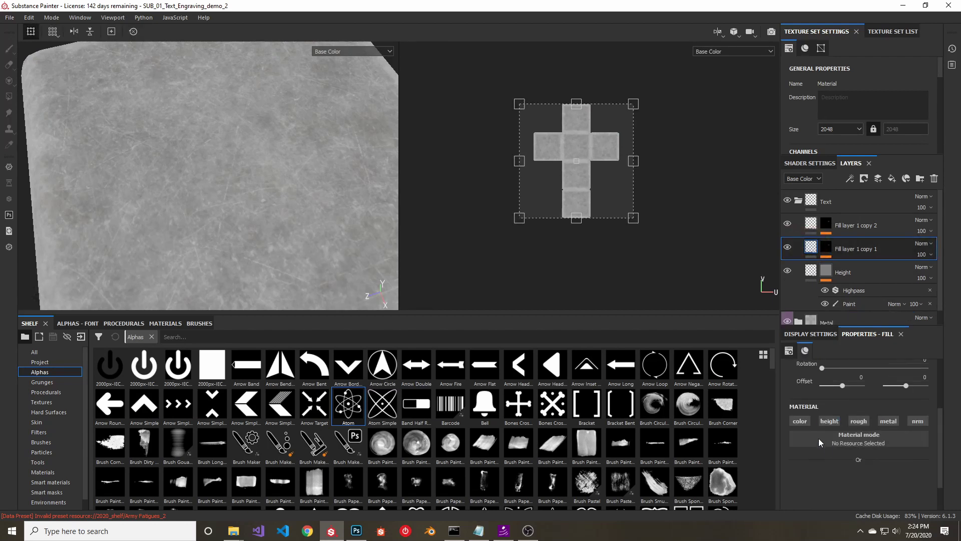
left_click(807, 421)
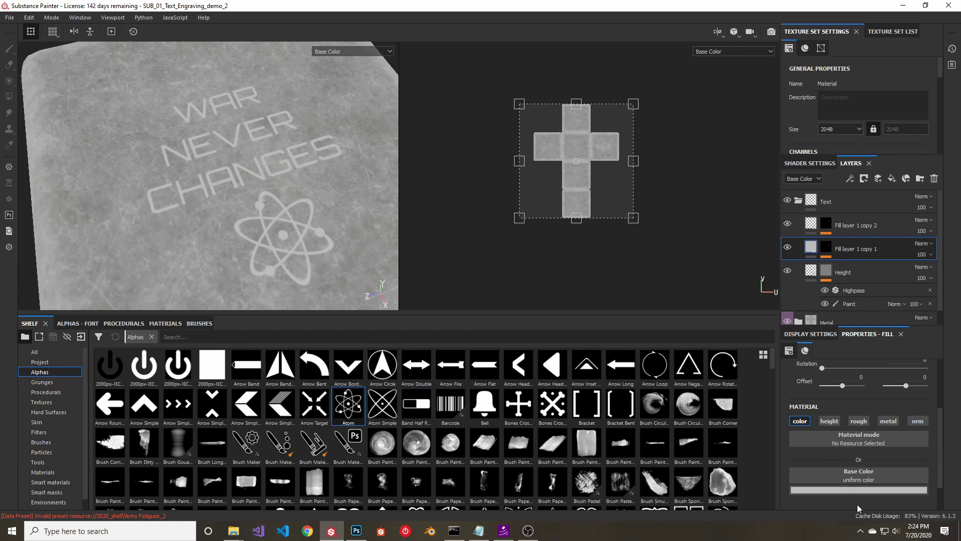
left_click(857, 489)
left_click_drag(840, 426, 812, 357)
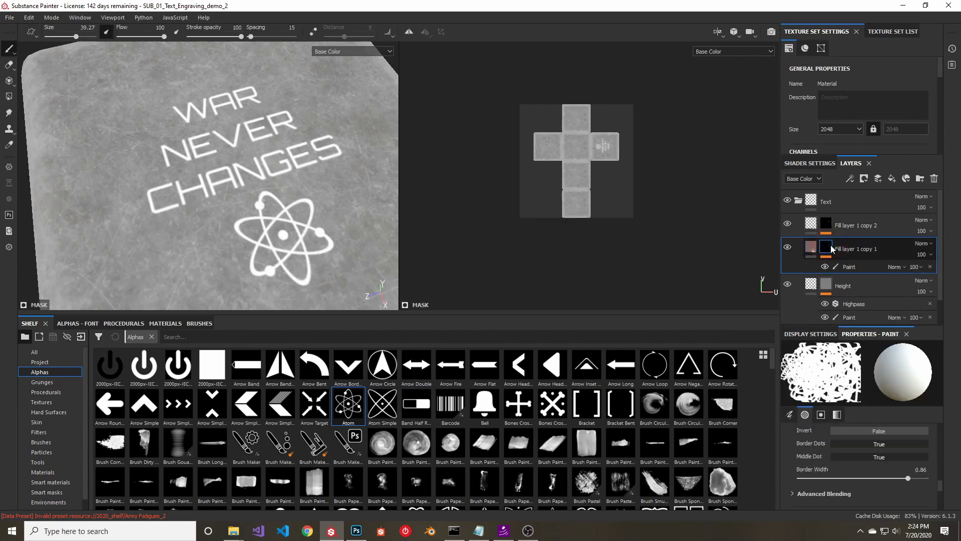
Add a Blur filter above the Paint effect in Fill layer 1 copy 1's mask, with blur intensity 0.4.
right_click(852, 269)
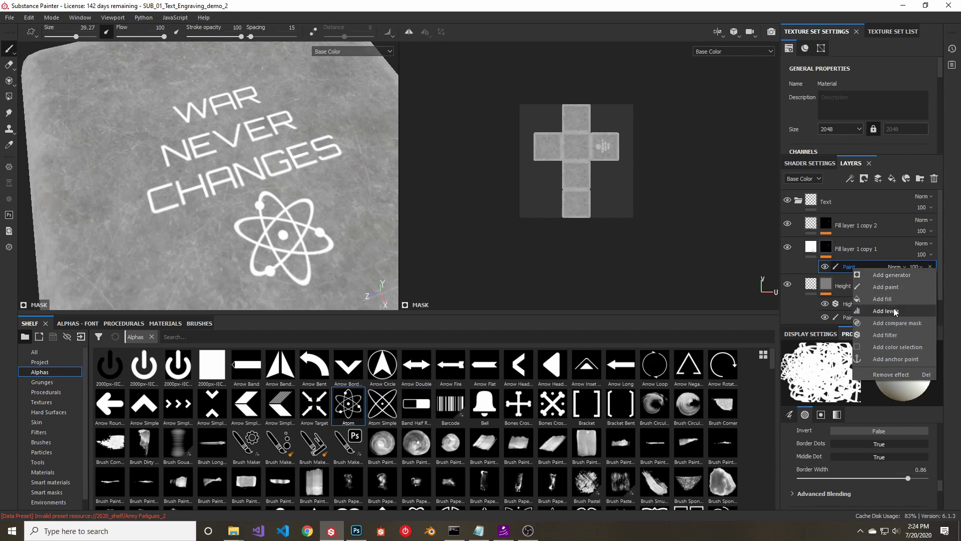
left_click(884, 334)
left_click(861, 367)
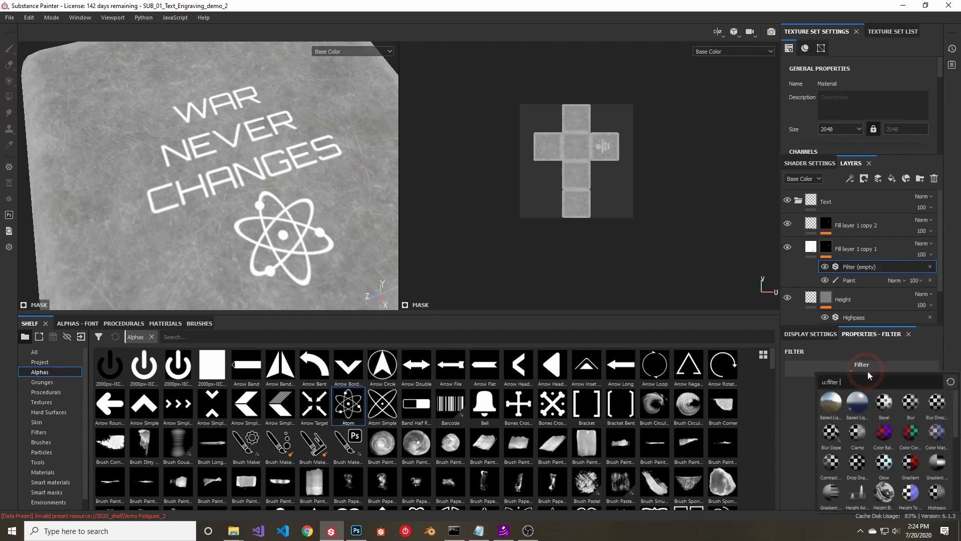
left_click(910, 402)
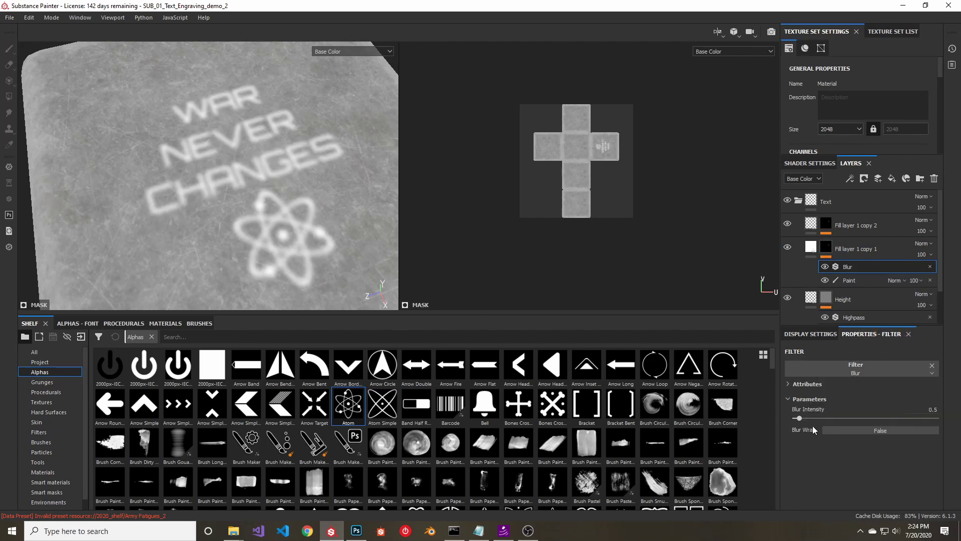
left_click_drag(801, 419, 799, 421)
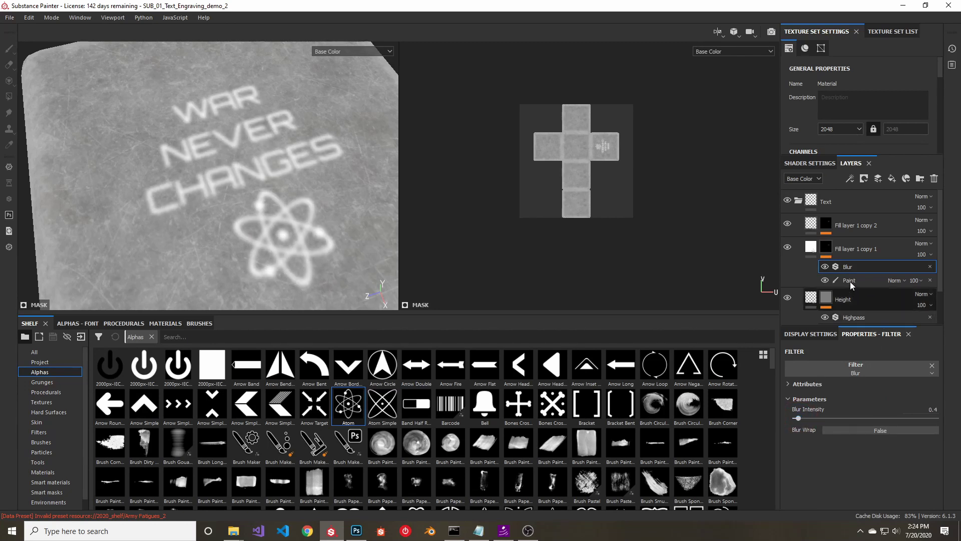
Enable the color channel on Fill layer 1 copy 2 and set its base color to a mid gray.
left_click(809, 223)
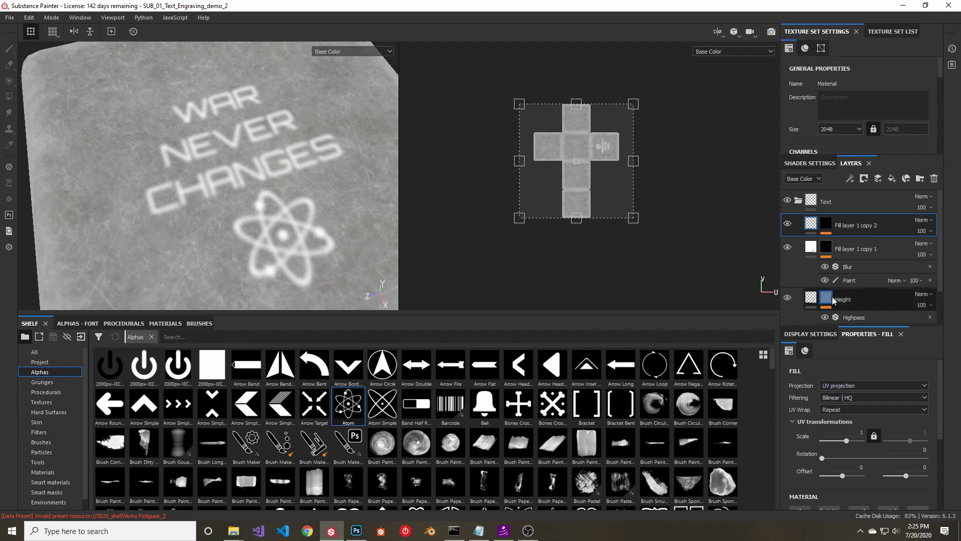
scroll(831, 425, "down", 3)
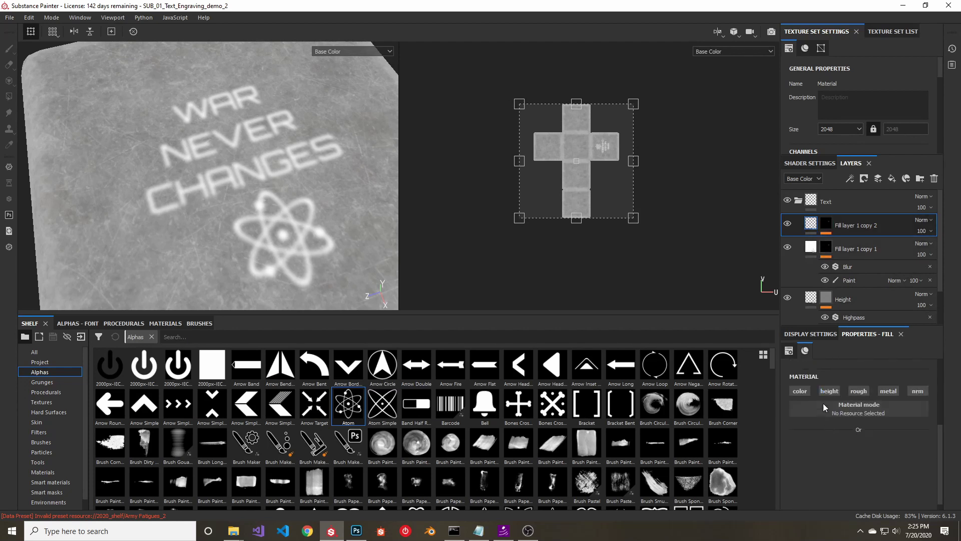
left_click(801, 390)
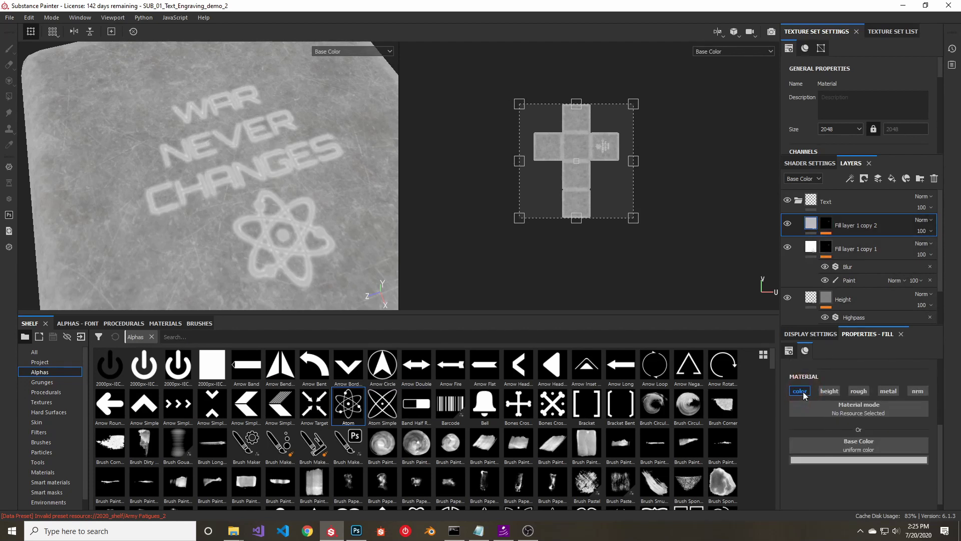
left_click(842, 458)
left_click_drag(827, 395, 814, 394)
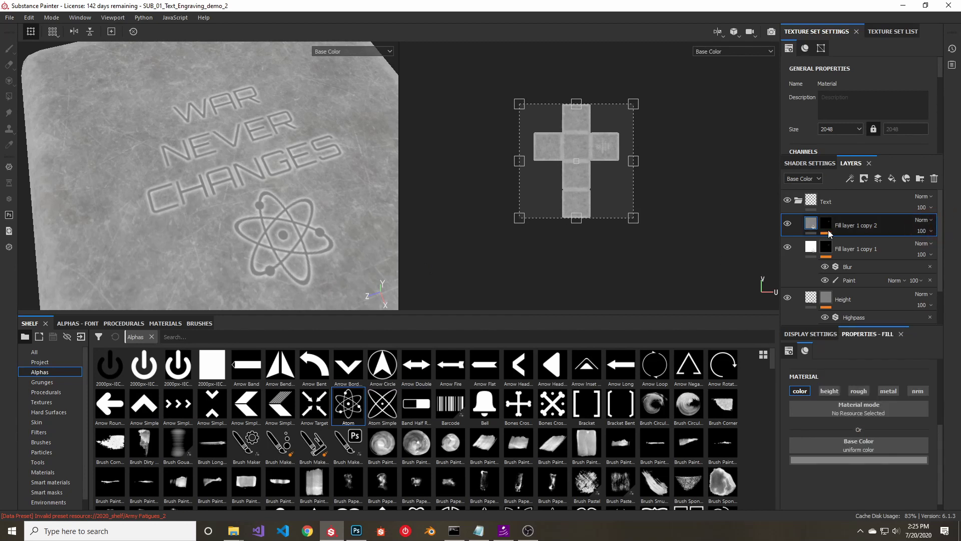
Display the full material on the cube and examine the engraved text and atom from another angle.
left_click_drag(275, 202, 221, 179, "alt")
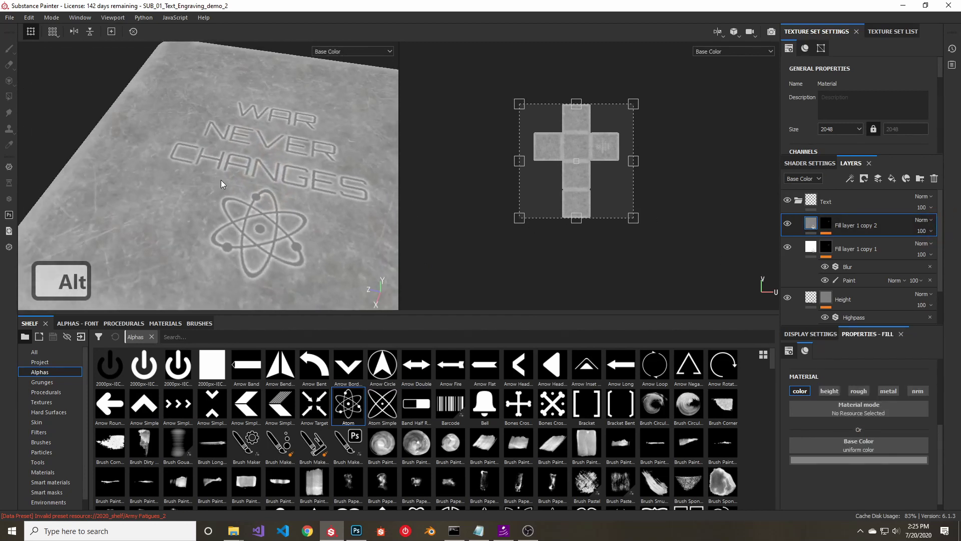
key("m")
left_click_drag(243, 148, 210, 160, "alt")
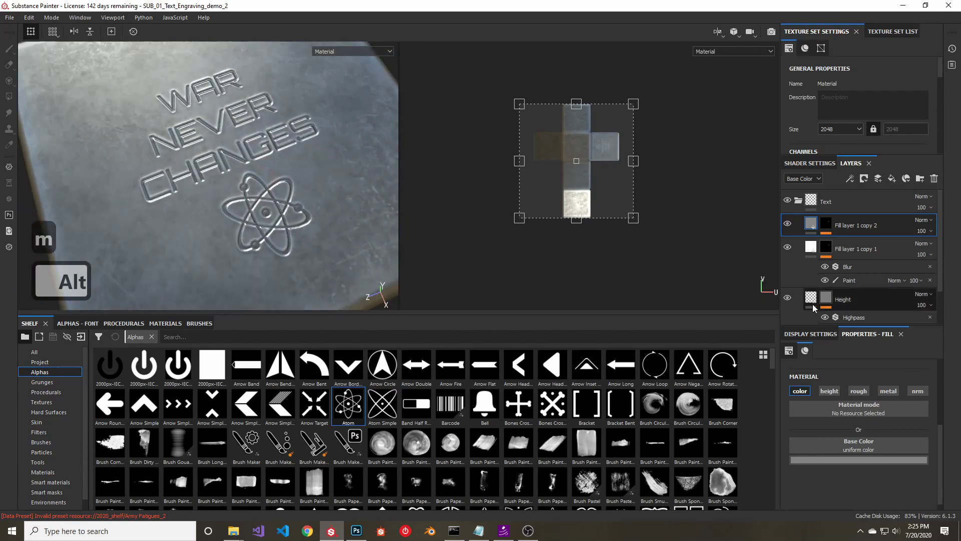
Enable the roughness channel on Fill layer 1 copy 2 and set its roughness to 0.7082.
left_click(828, 228)
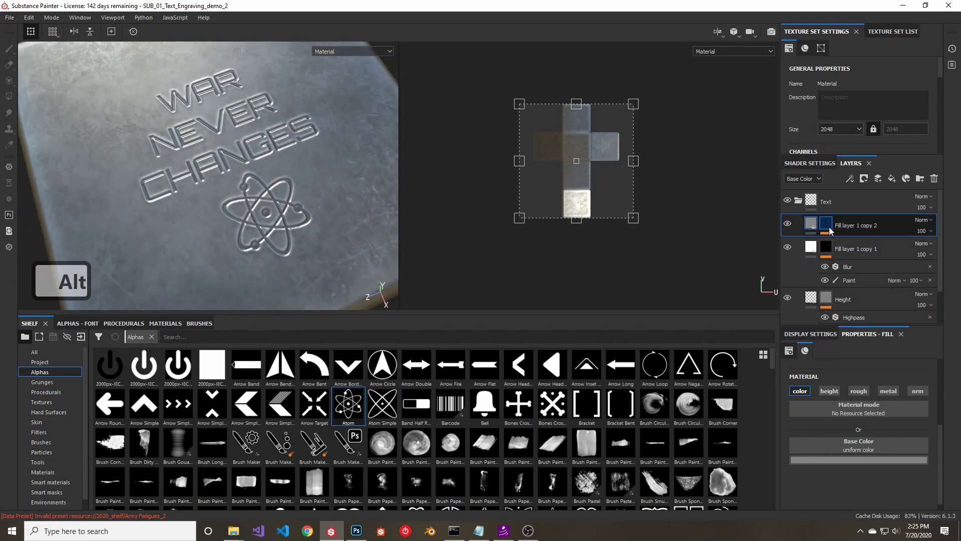
left_click(812, 224)
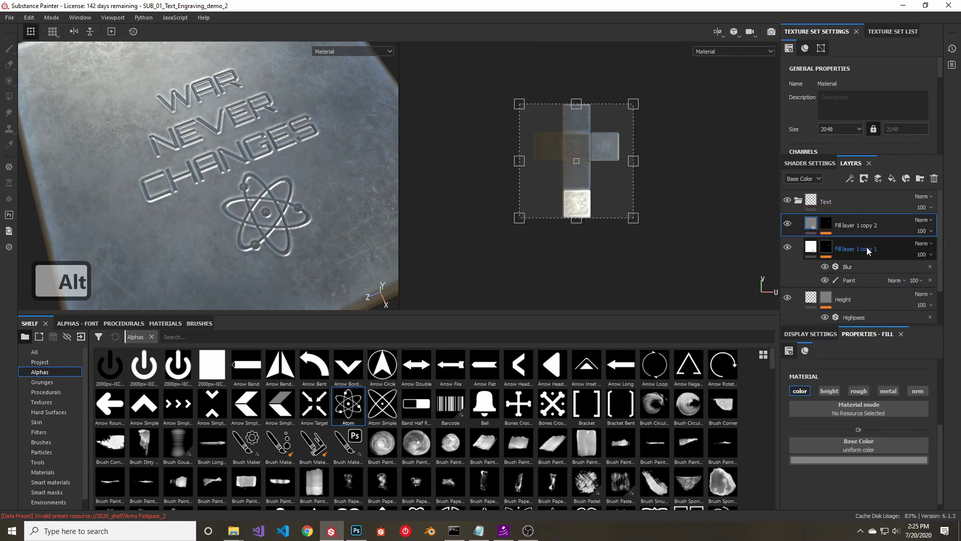
left_click(859, 380)
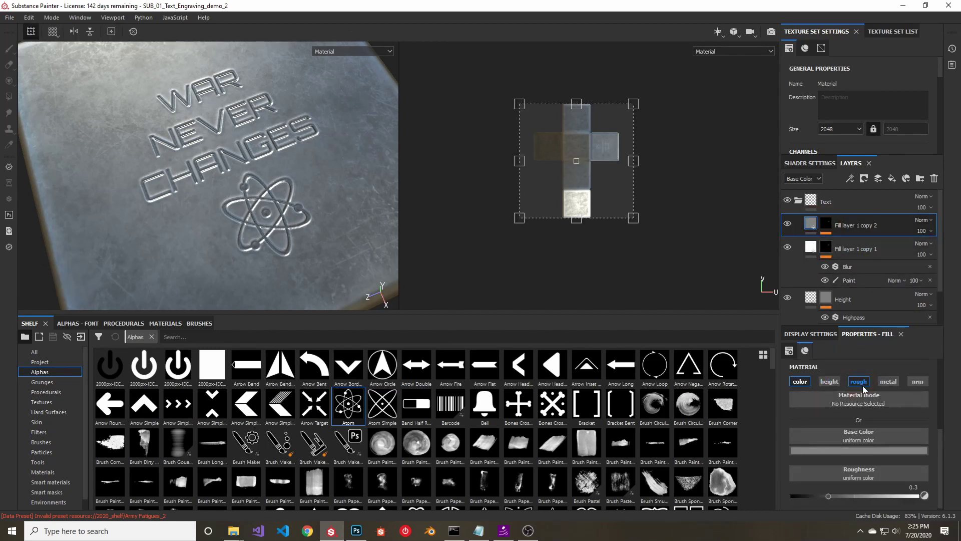
left_click_drag(827, 496, 879, 495)
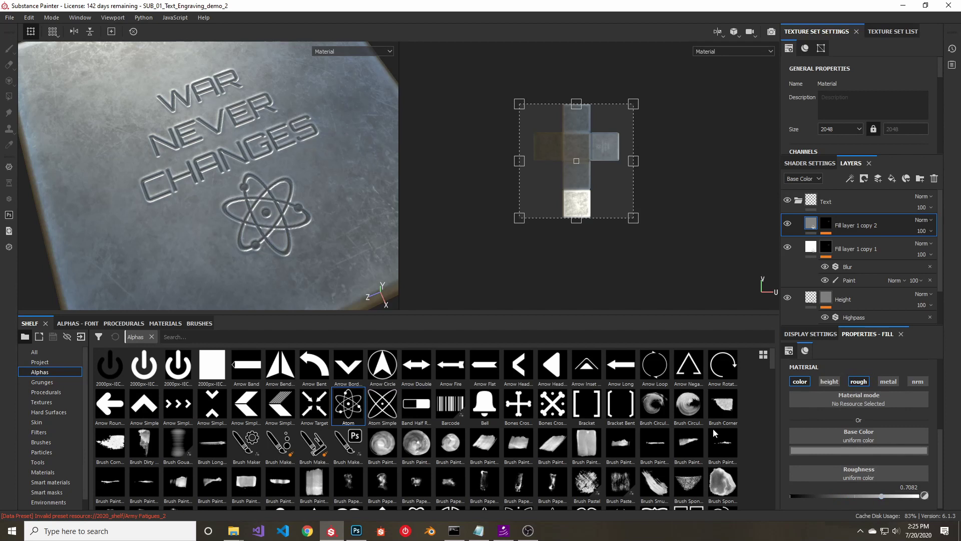
left_click_drag(363, 257, 247, 235, "alt")
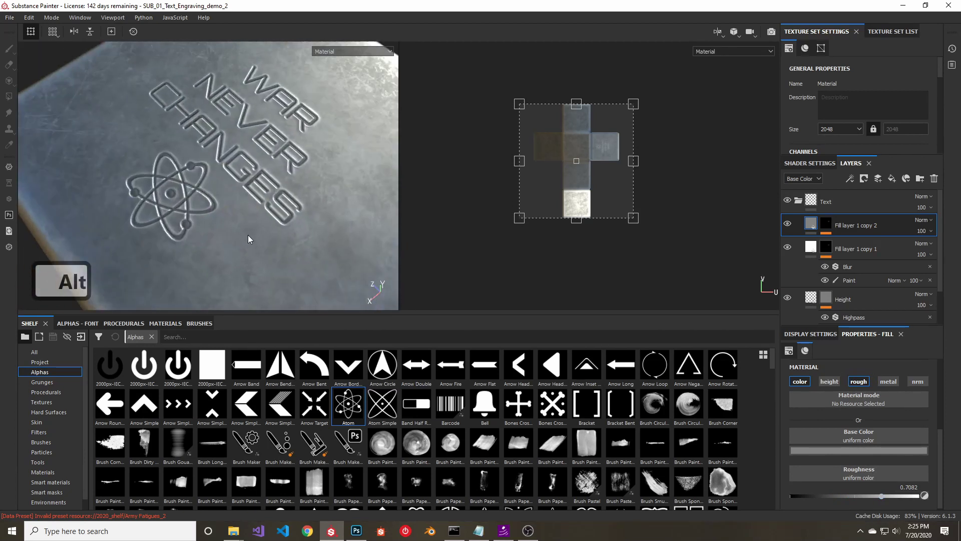
Set the opacity of Fill layer 1 copy 2 to 64 for the Roughness channel, checking the reflections on the engraving.
left_click(921, 232)
left_click(806, 180)
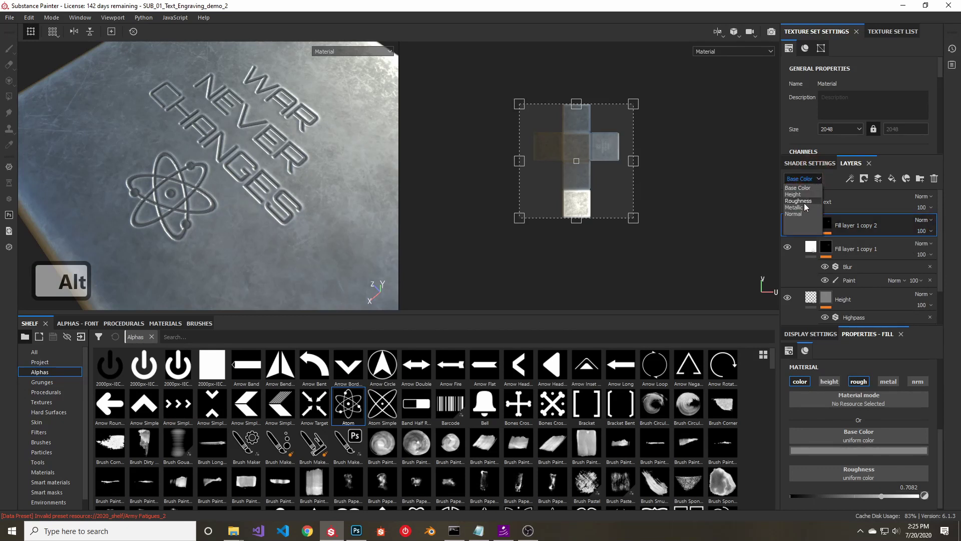
left_click(803, 203)
left_click(927, 233)
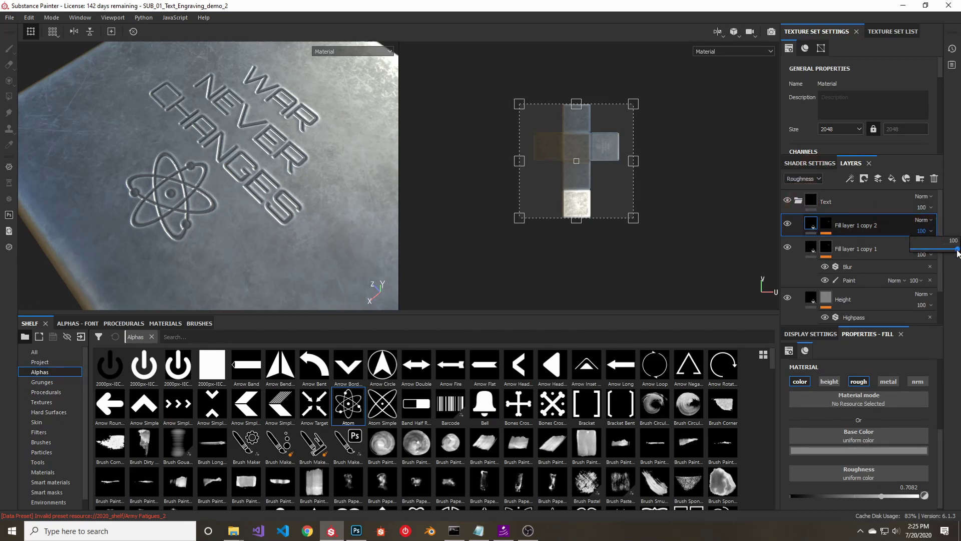
left_click(928, 249)
left_click_drag(930, 249, 950, 249)
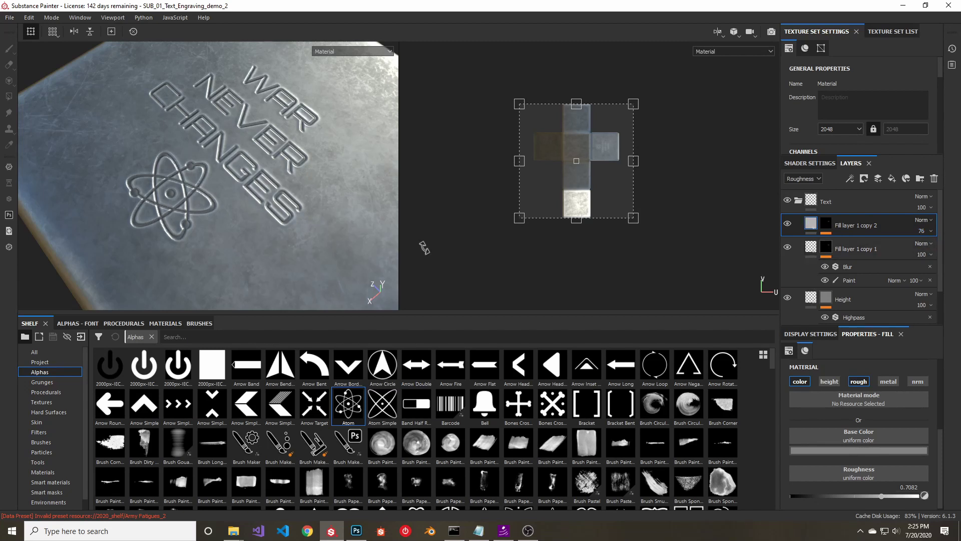
left_click_drag(250, 175, 235, 127, "alt")
left_click(921, 231)
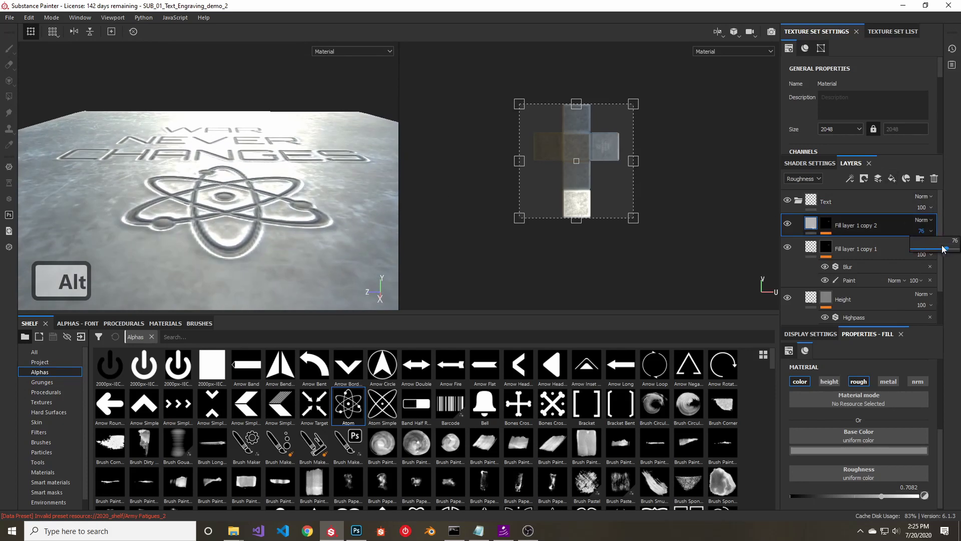
mouse_move(949, 252)
left_mouse_down()
mouse_move(931, 251)
mouse_move(940, 251)
left_mouse_up()
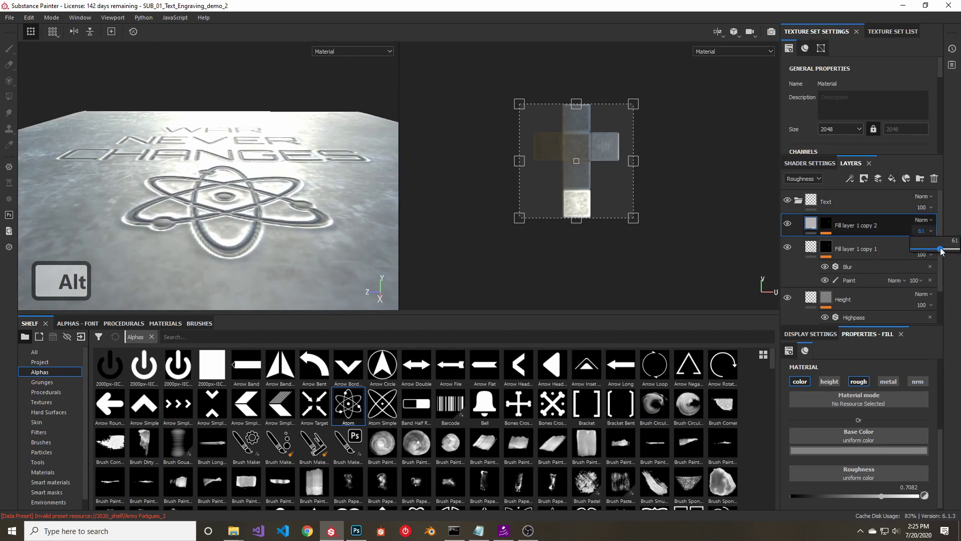
left_click_drag(227, 134, 285, 165, "alt")
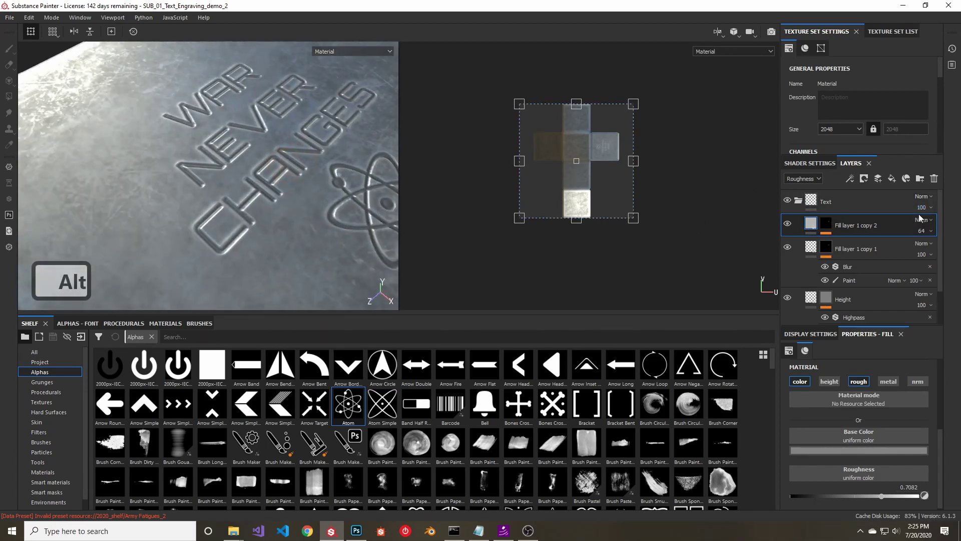
For the Base Color channel, set the opacity of Fill layer 1 copy 1 to 59 and Fill layer 1 copy 2 to 83.
left_click(809, 179)
left_click(800, 189)
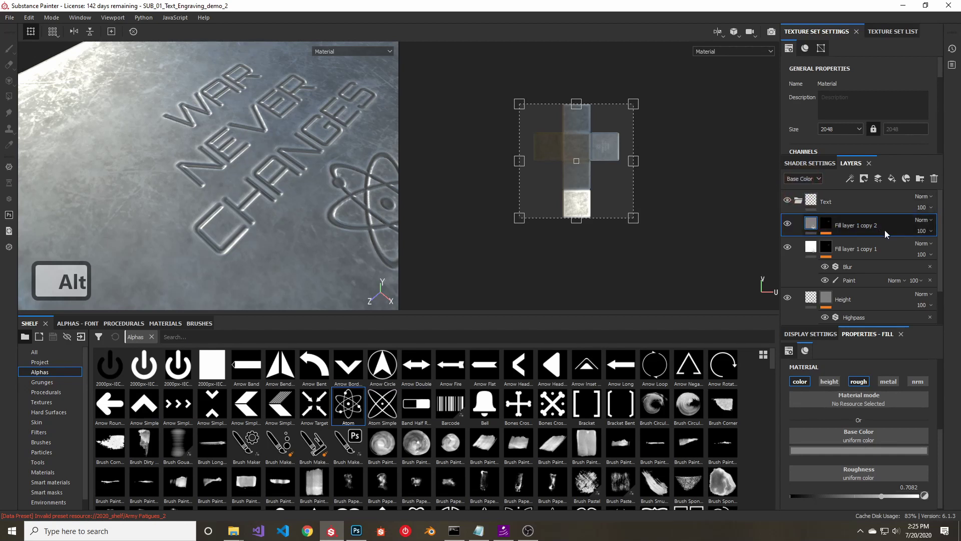
left_click(924, 254)
left_click_drag(958, 275, 948, 253)
left_click(921, 231)
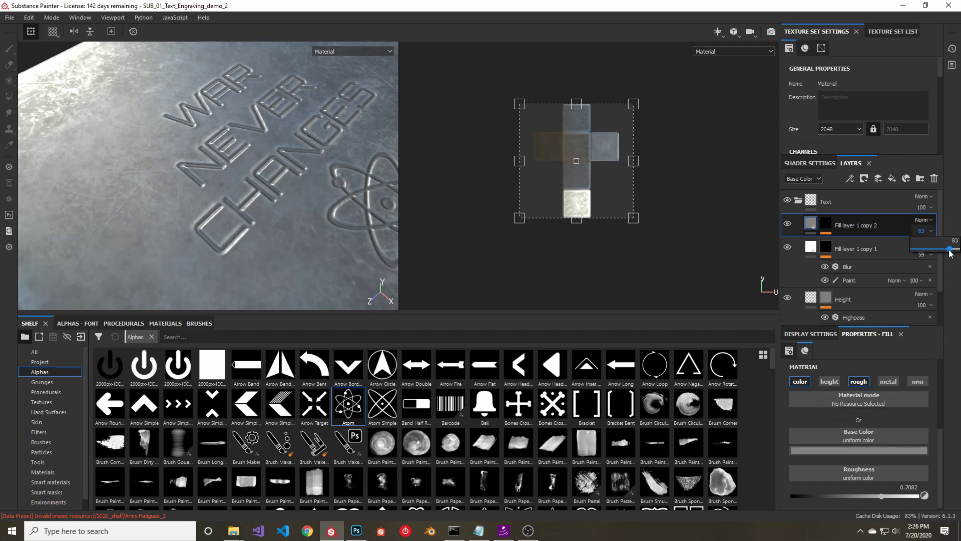
left_click_drag(300, 150, 256, 163, "alt")
scroll(250, 156, "up", 4)
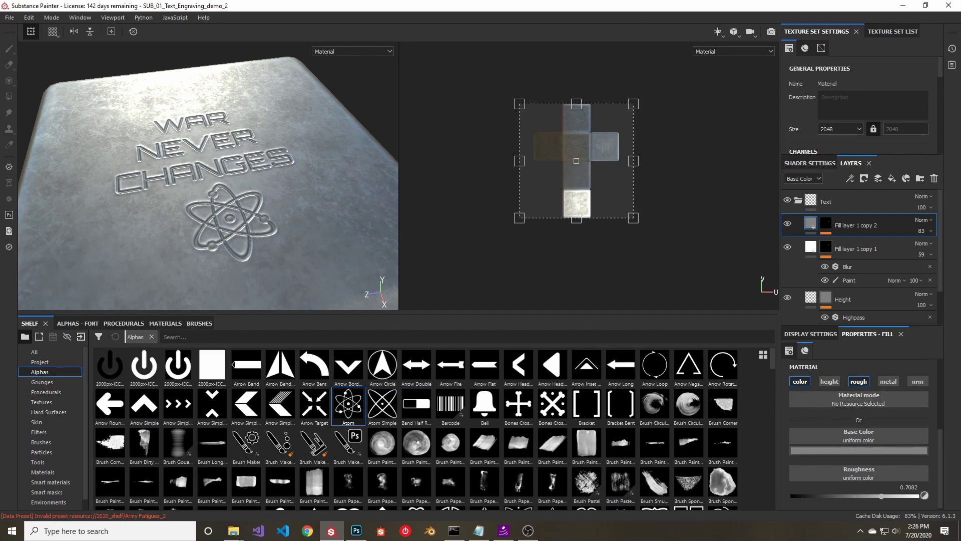
Compare the engraving with the Height layer's Highpass filter off and on, and set the filter's radius to 0.14.
scroll(826, 270, "down", 1)
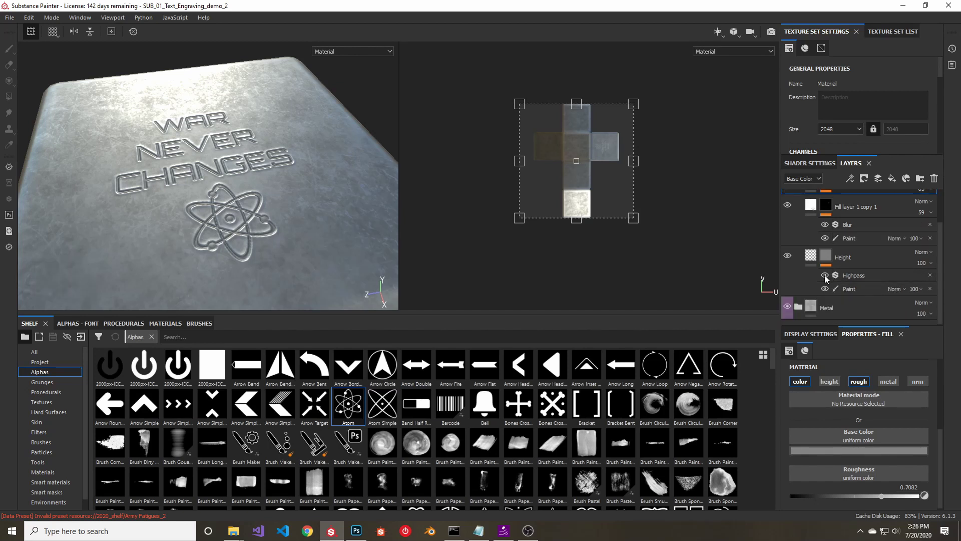
left_click(824, 275)
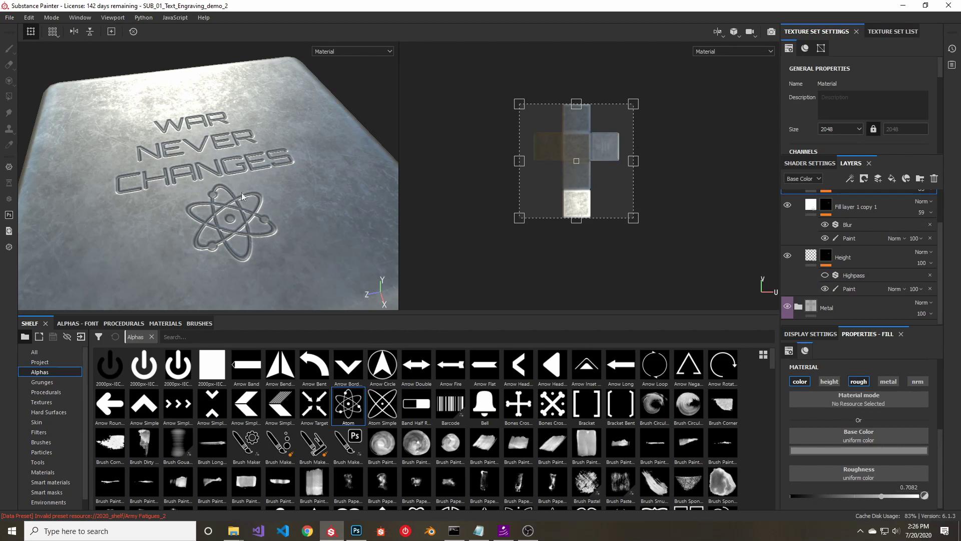
scroll(224, 191, "up", 2)
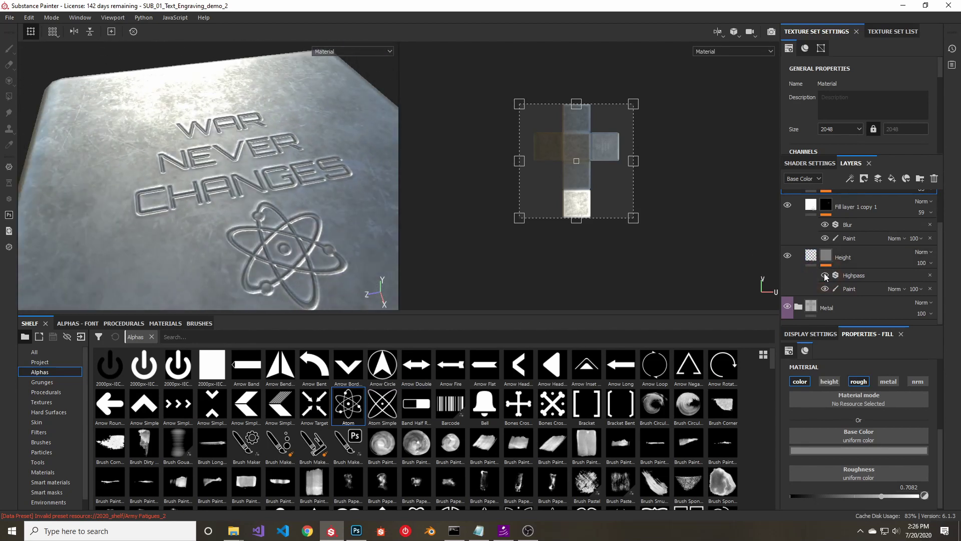
left_click(873, 276)
left_click_drag(803, 417, 798, 421)
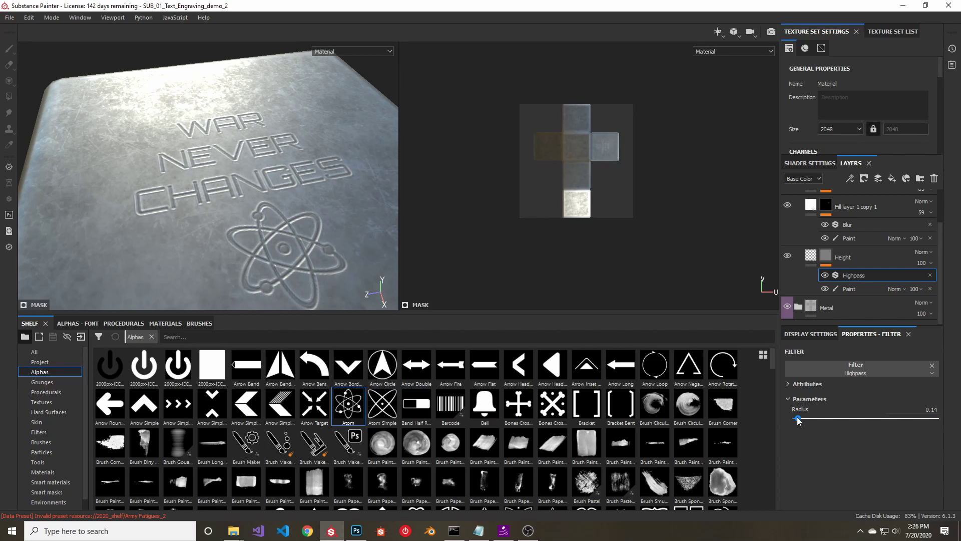